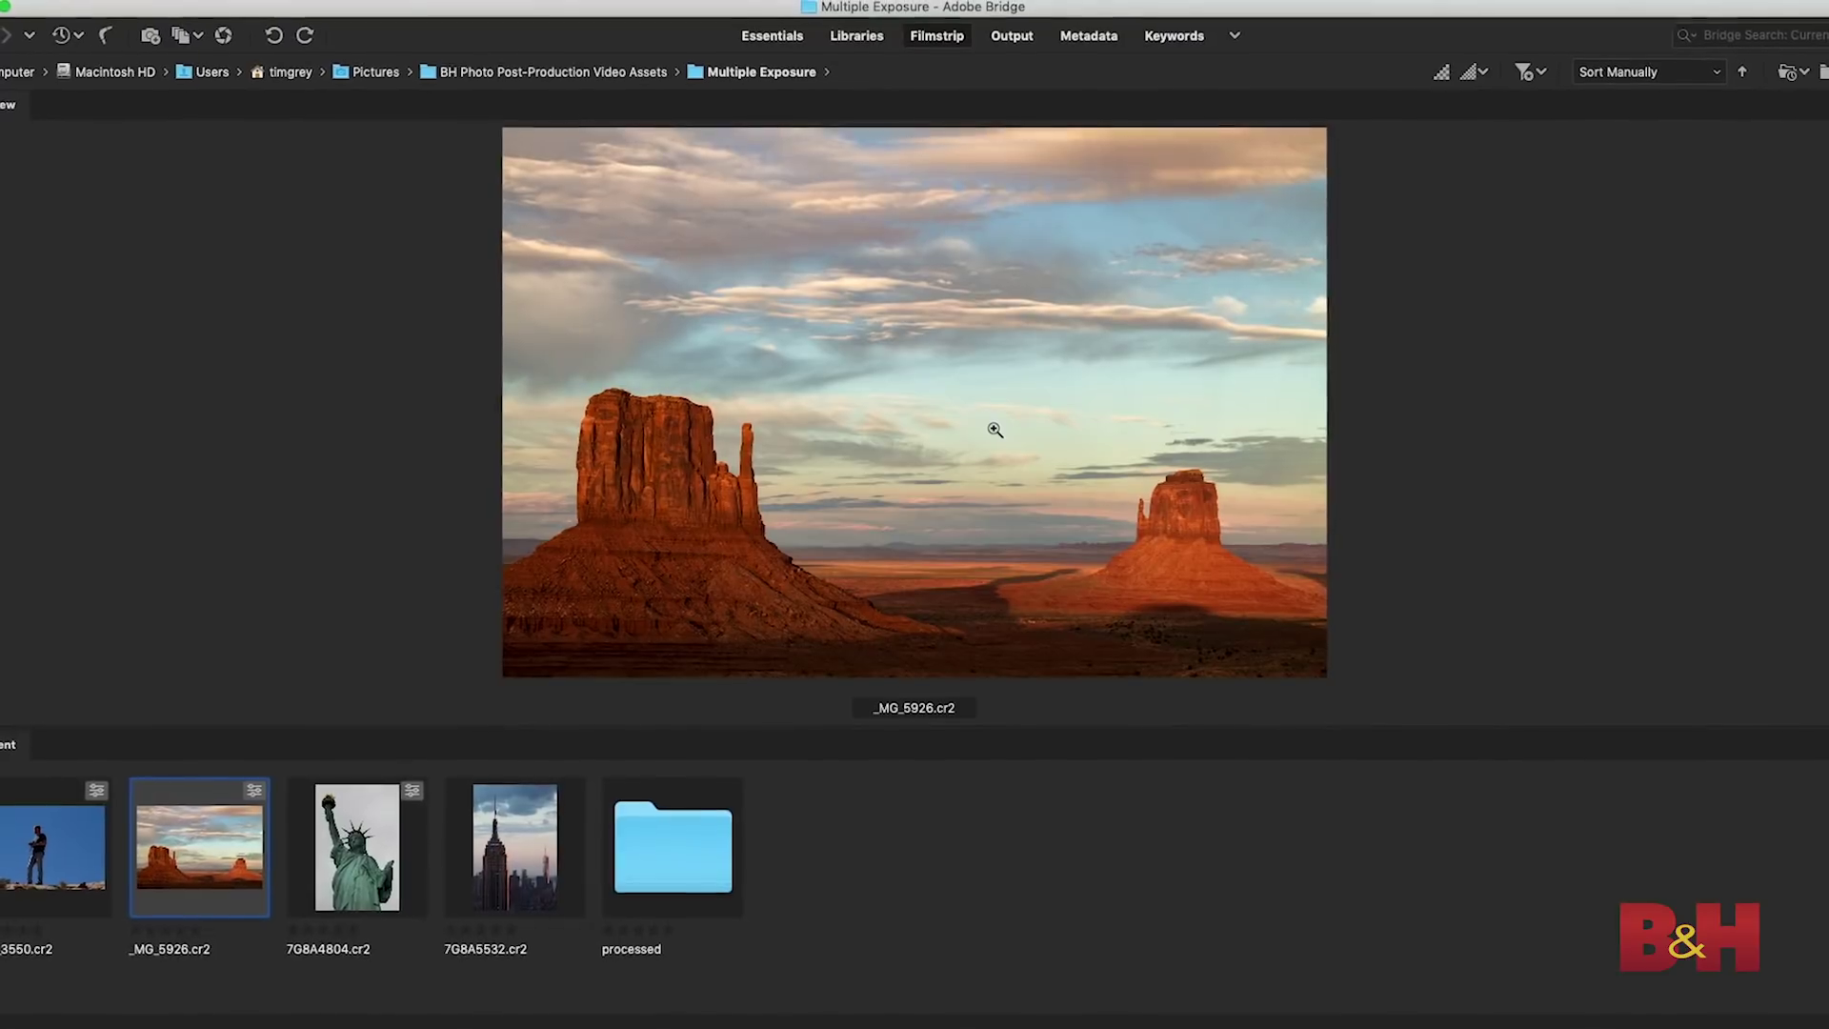
Step: Select _MG_3550.cr2 and _MG_5926.cr2 and load both files into Photoshop as layers
{"action": "key", "text": "Left"}
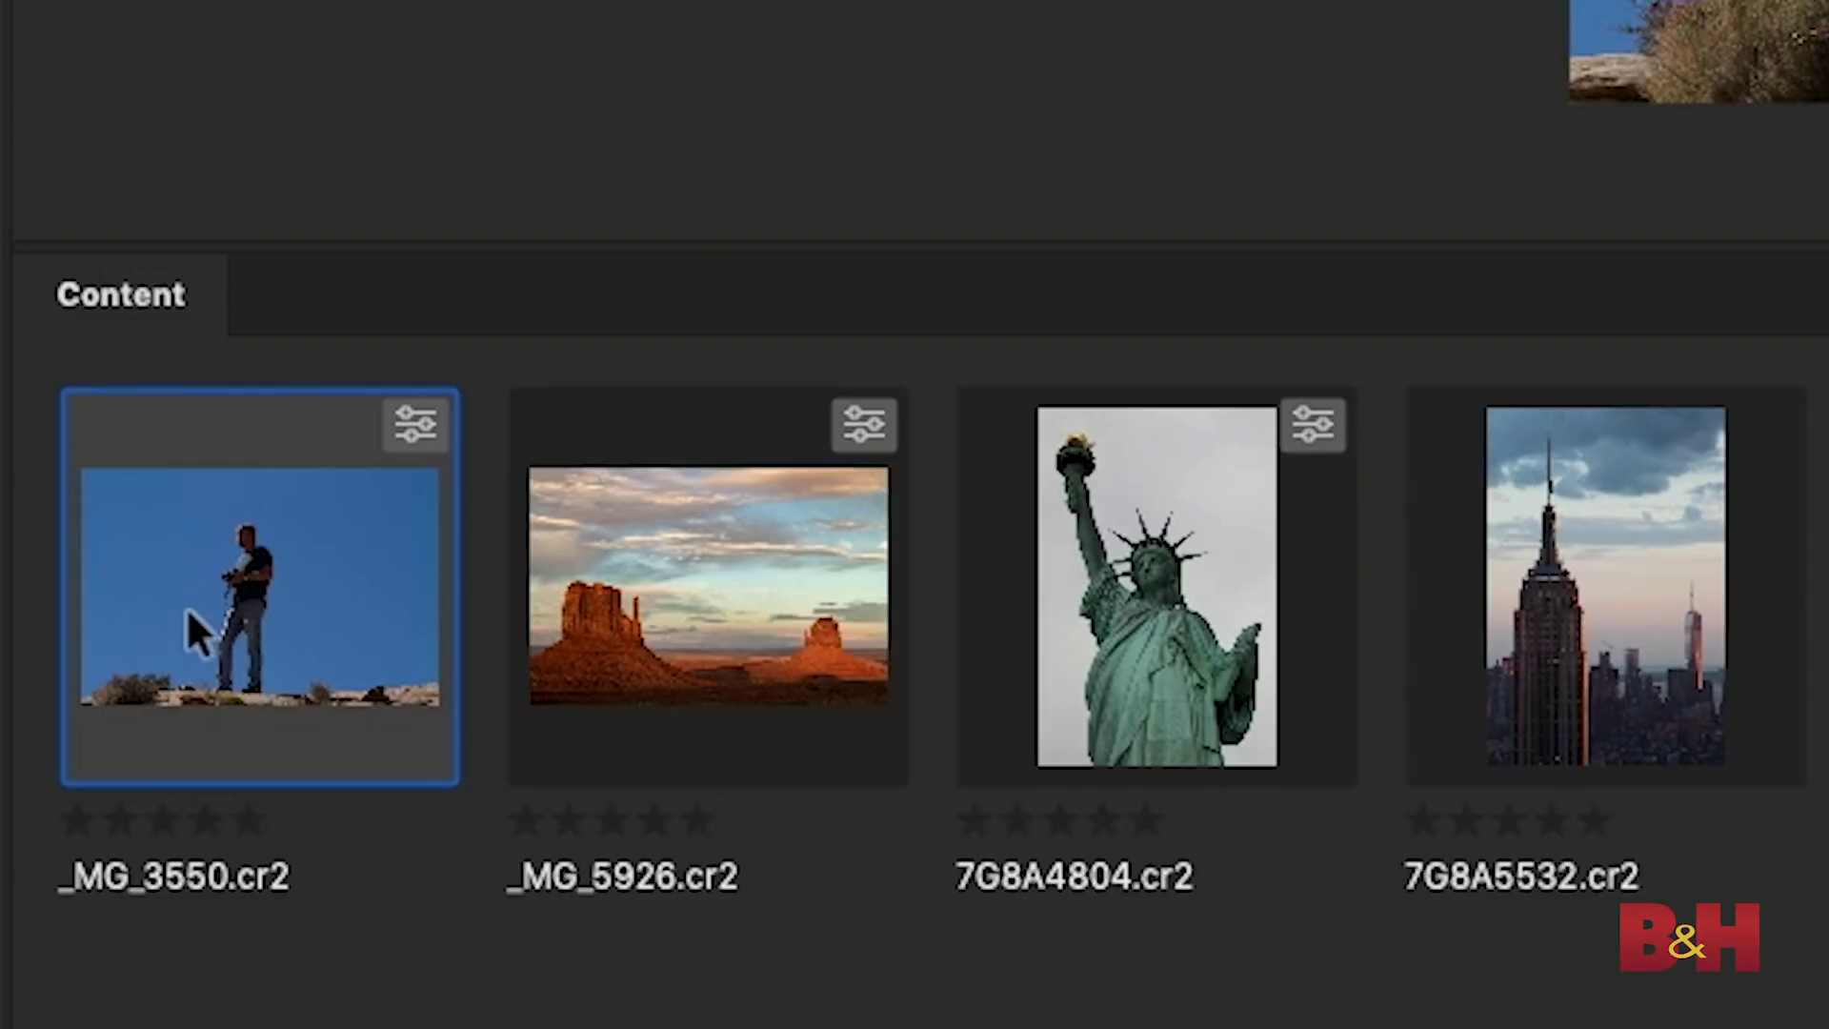
{"action": "left_click", "coordinate": [727, 560], "text": "super"}
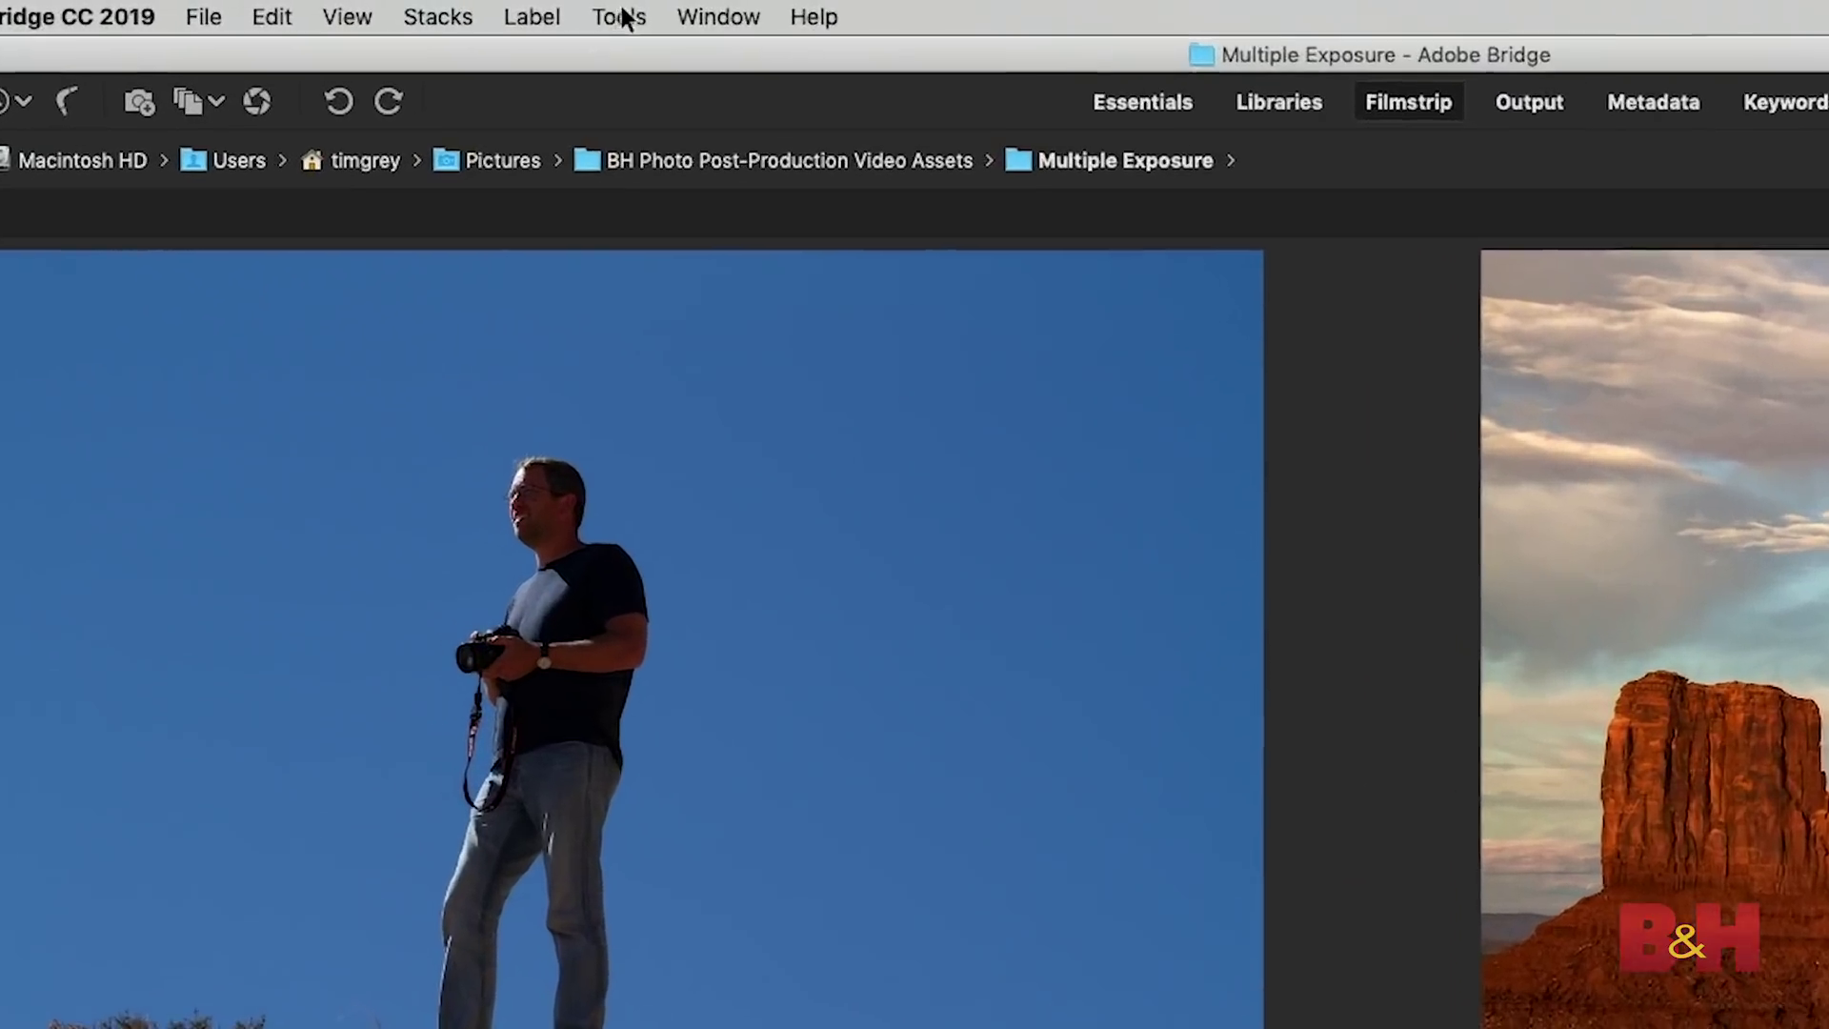
{"action": "left_click", "coordinate": [474, 11]}
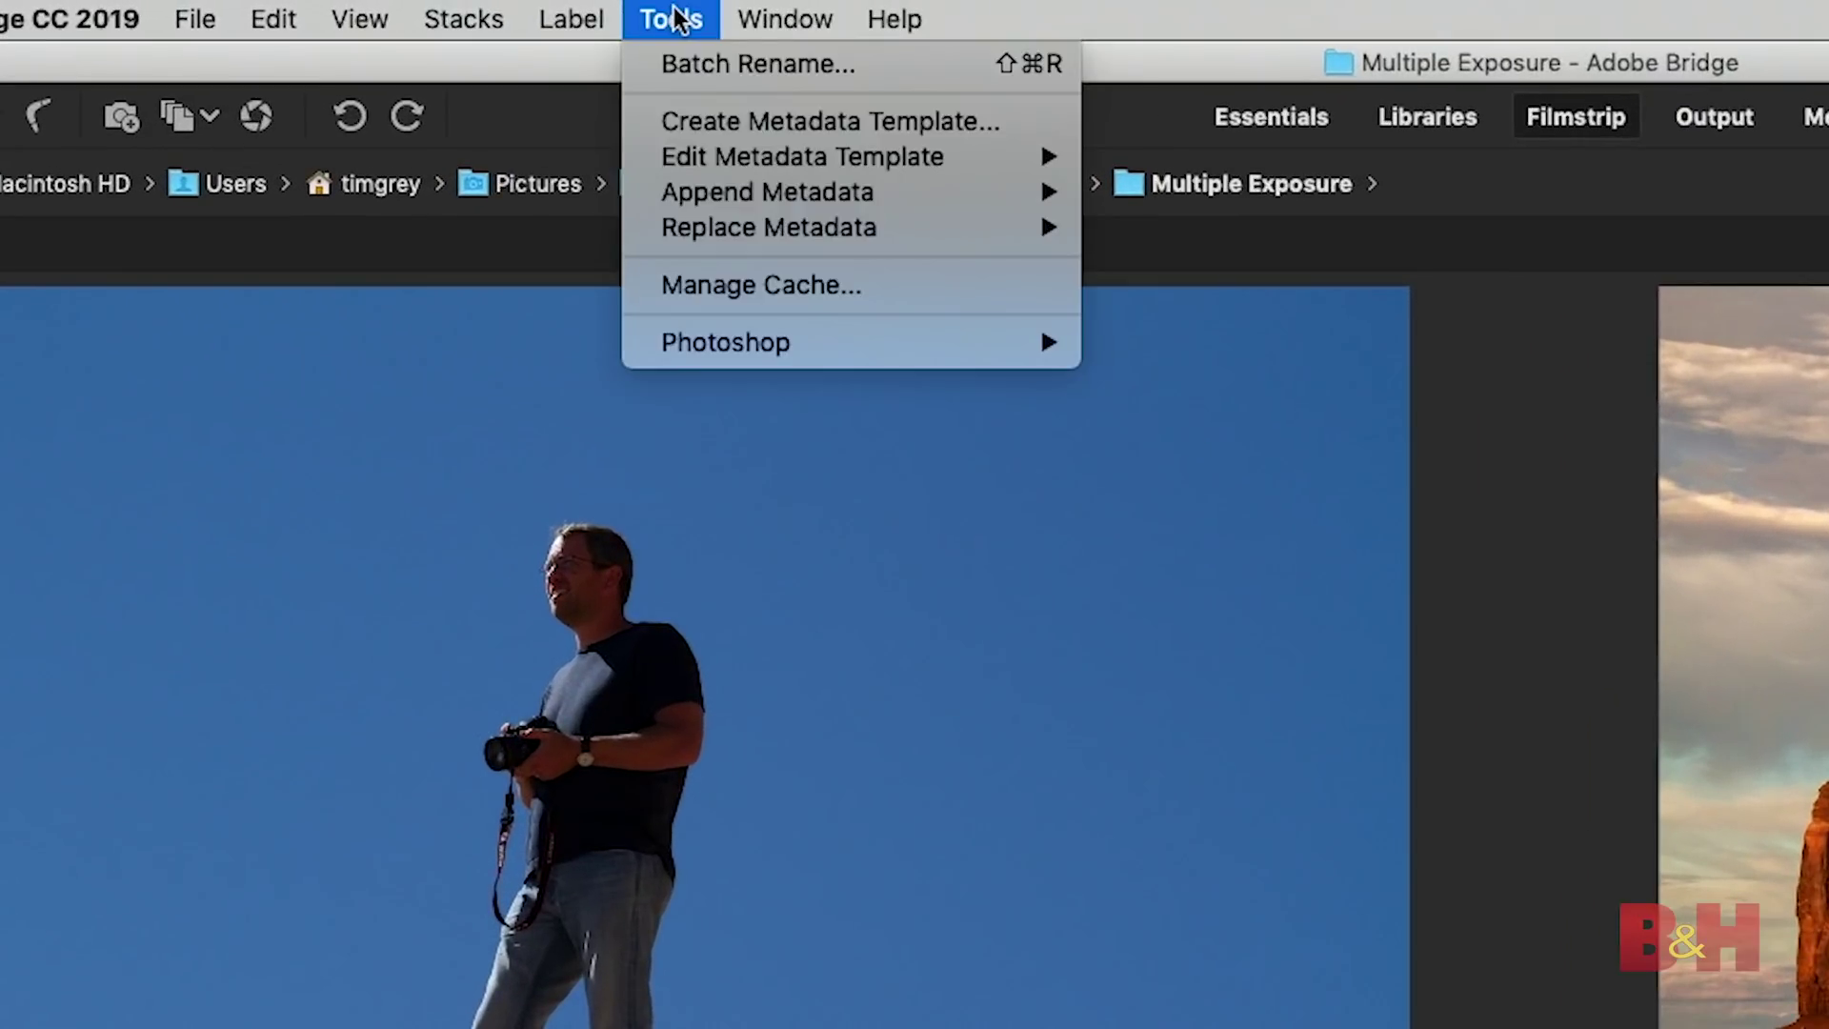
{"action": "mouse_move", "coordinate": [889, 352]}
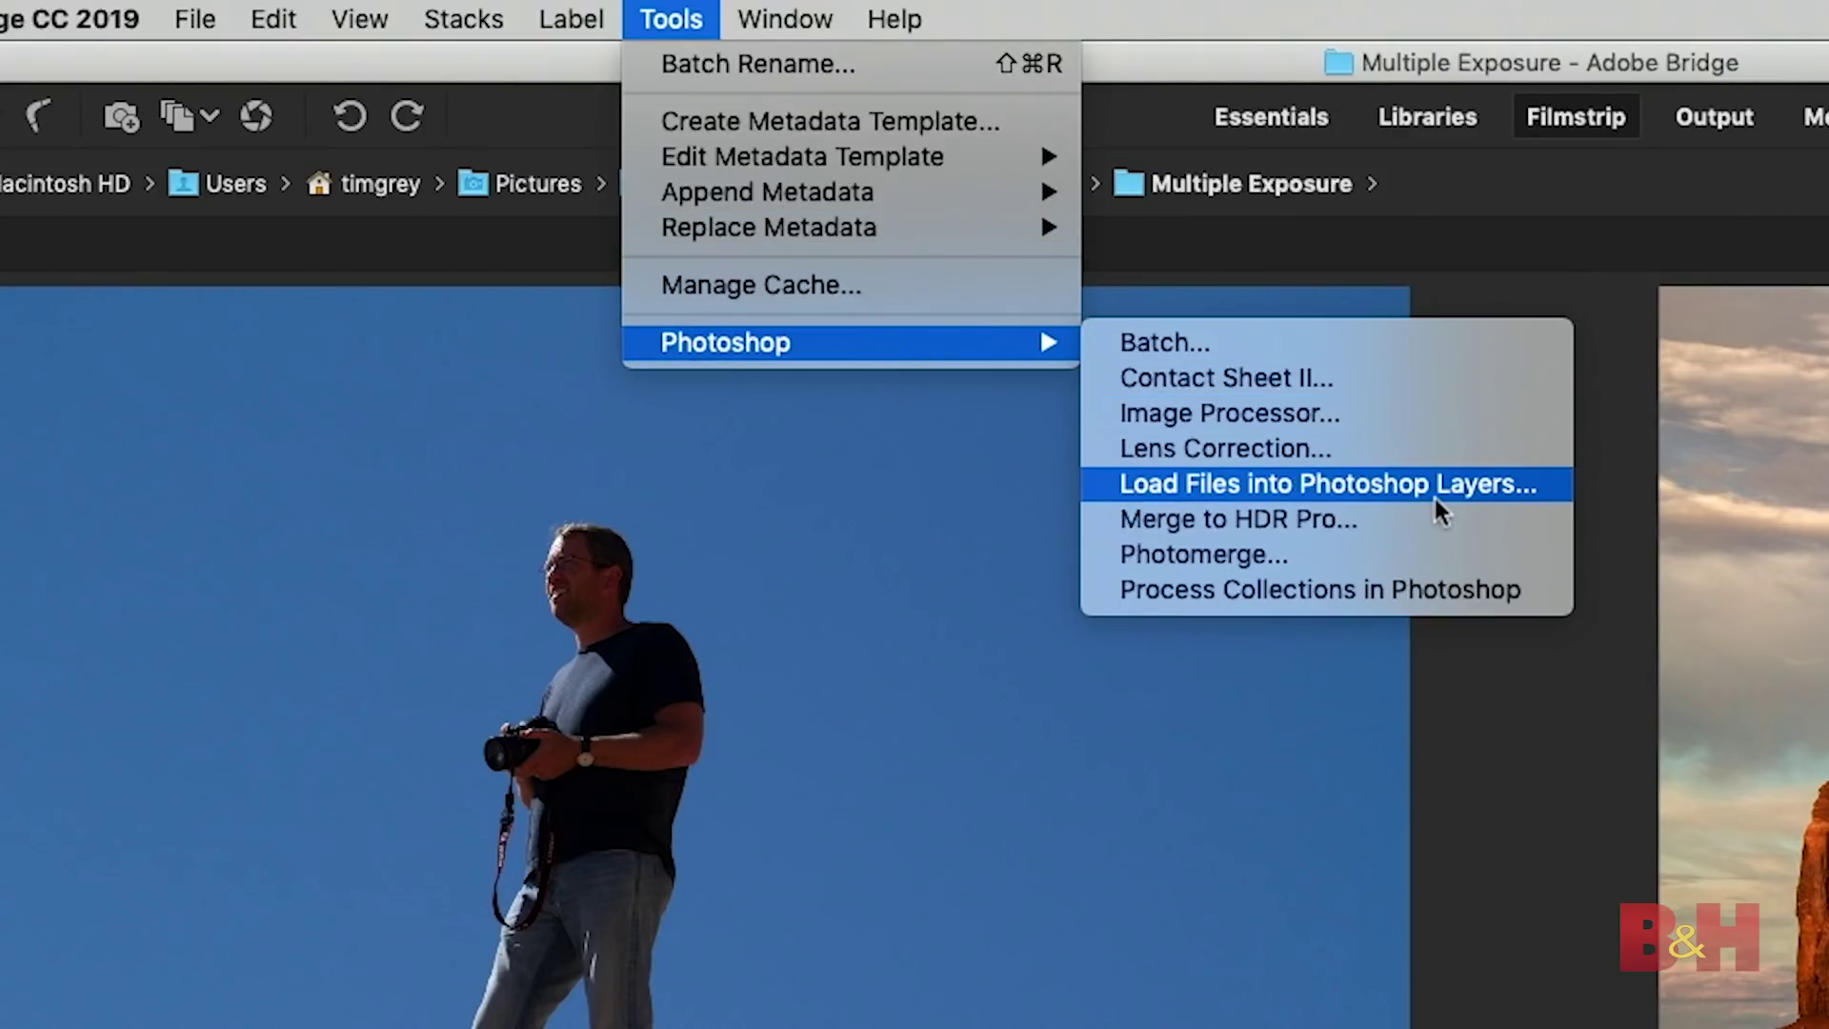
{"action": "left_click", "coordinate": [1496, 491]}
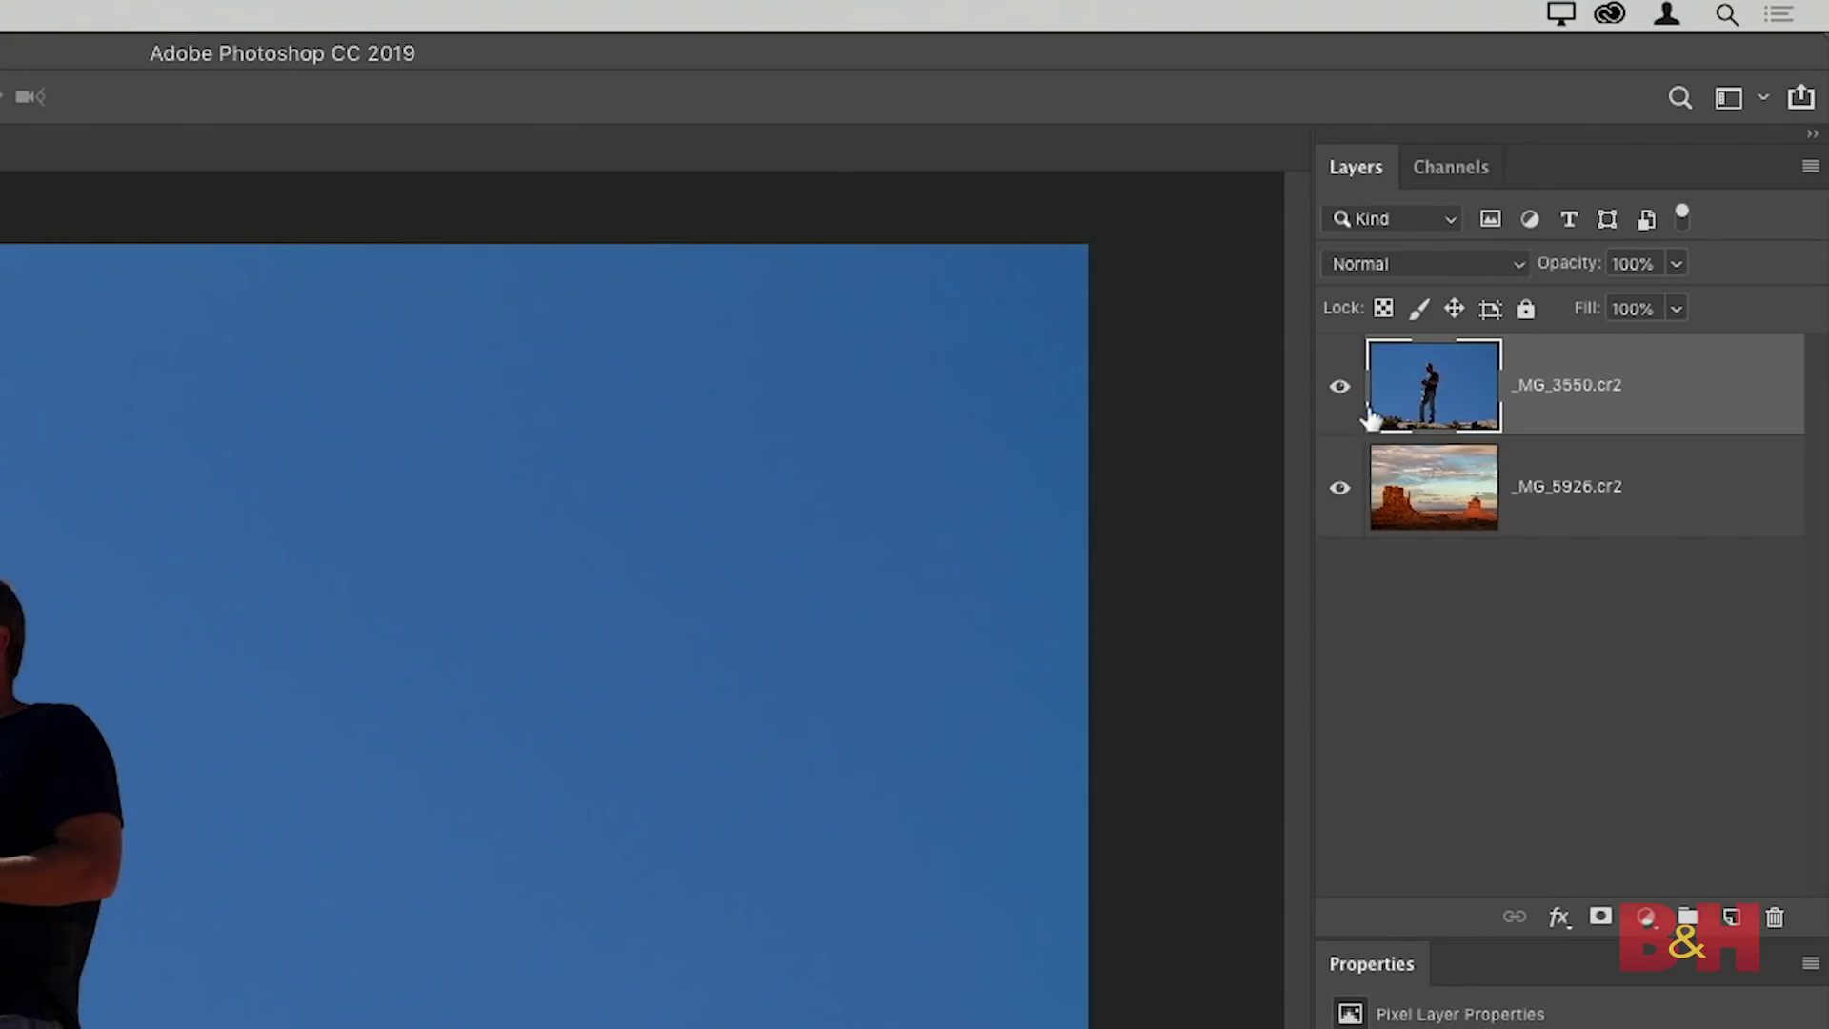
Step: Compare the two photo layers, then set the _MG_3550.cr2 layer's blend mode to Multiply
{"action": "left_click", "coordinate": [1340, 389]}
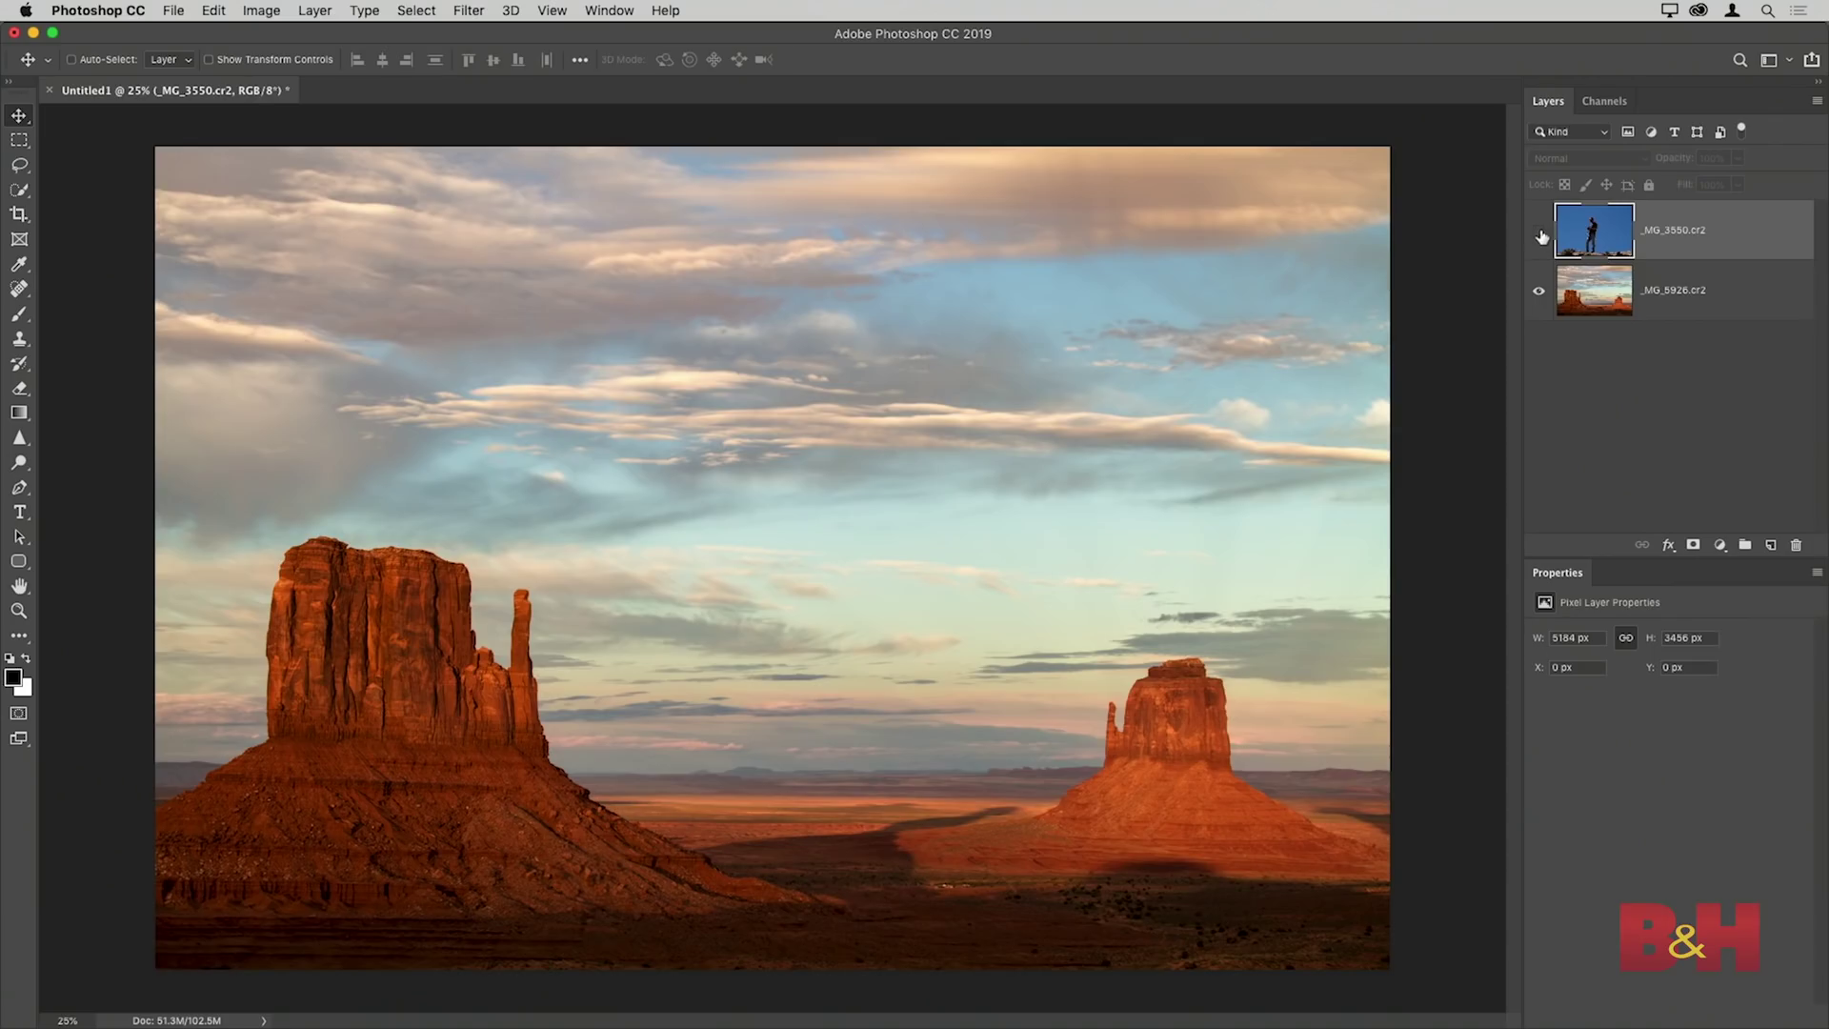
{"action": "left_click", "coordinate": [1538, 233]}
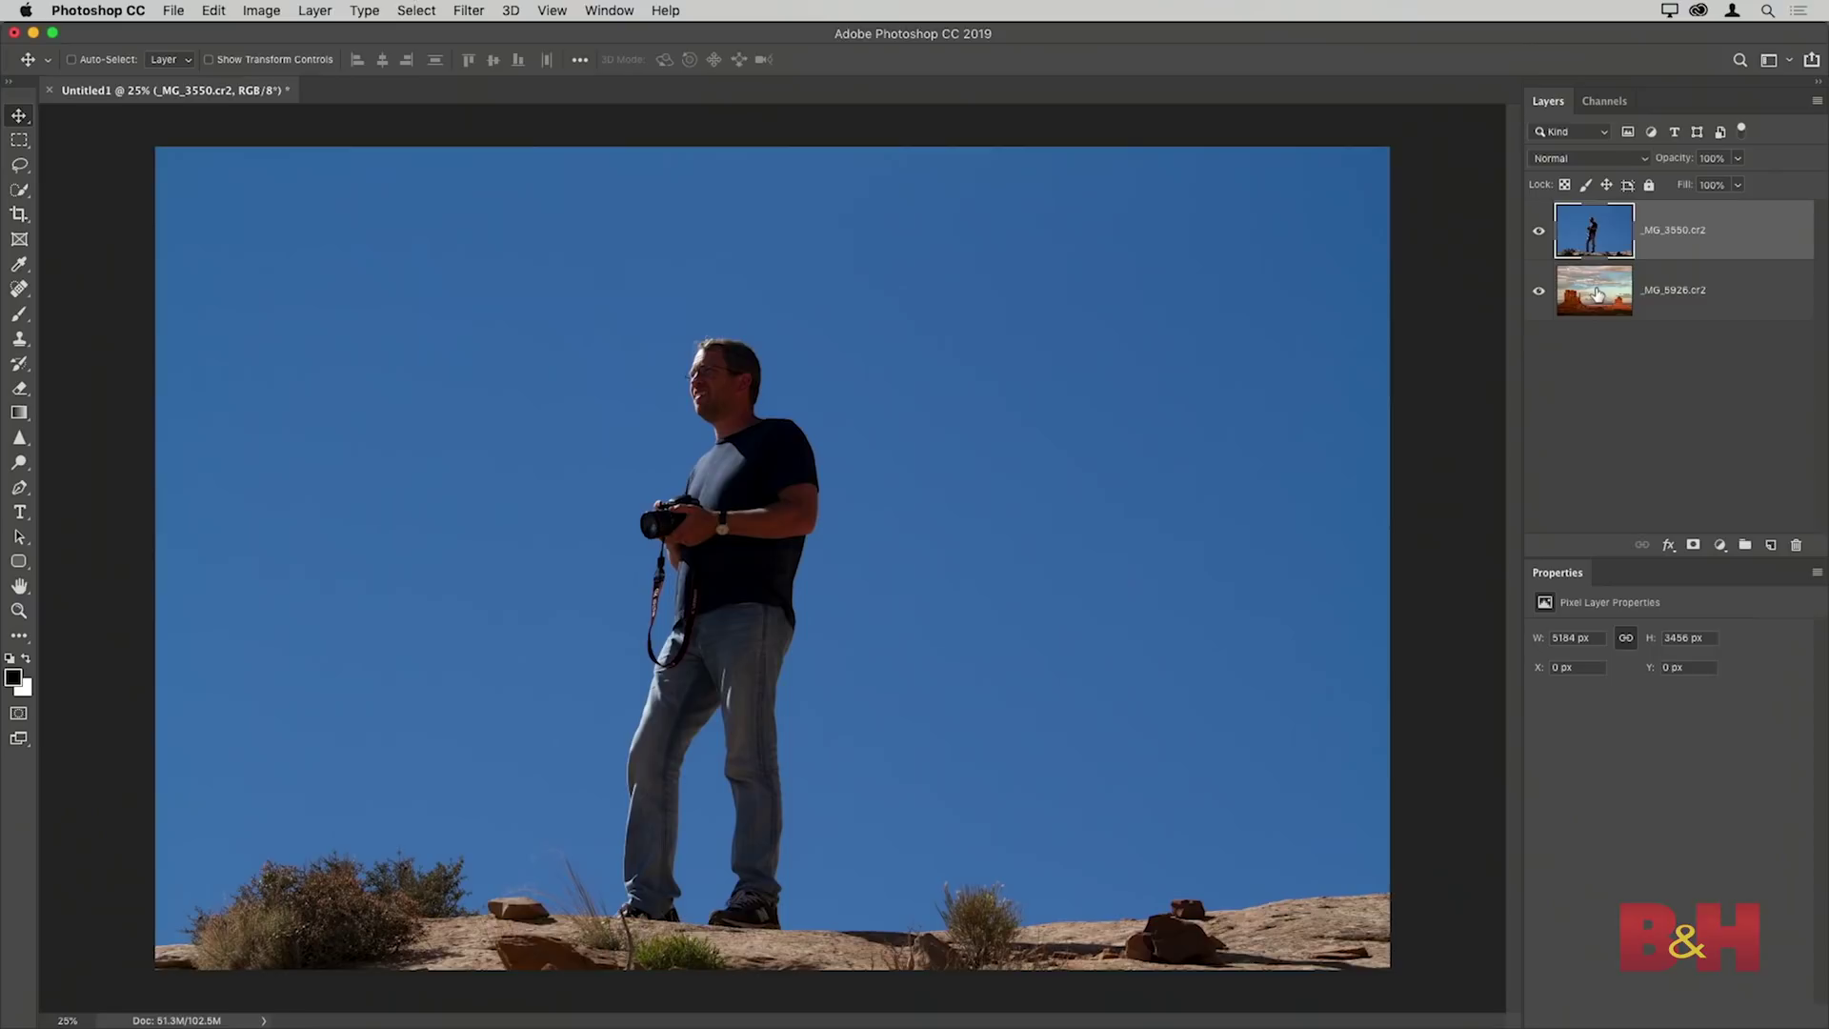
{"action": "left_click", "coordinate": [1598, 293]}
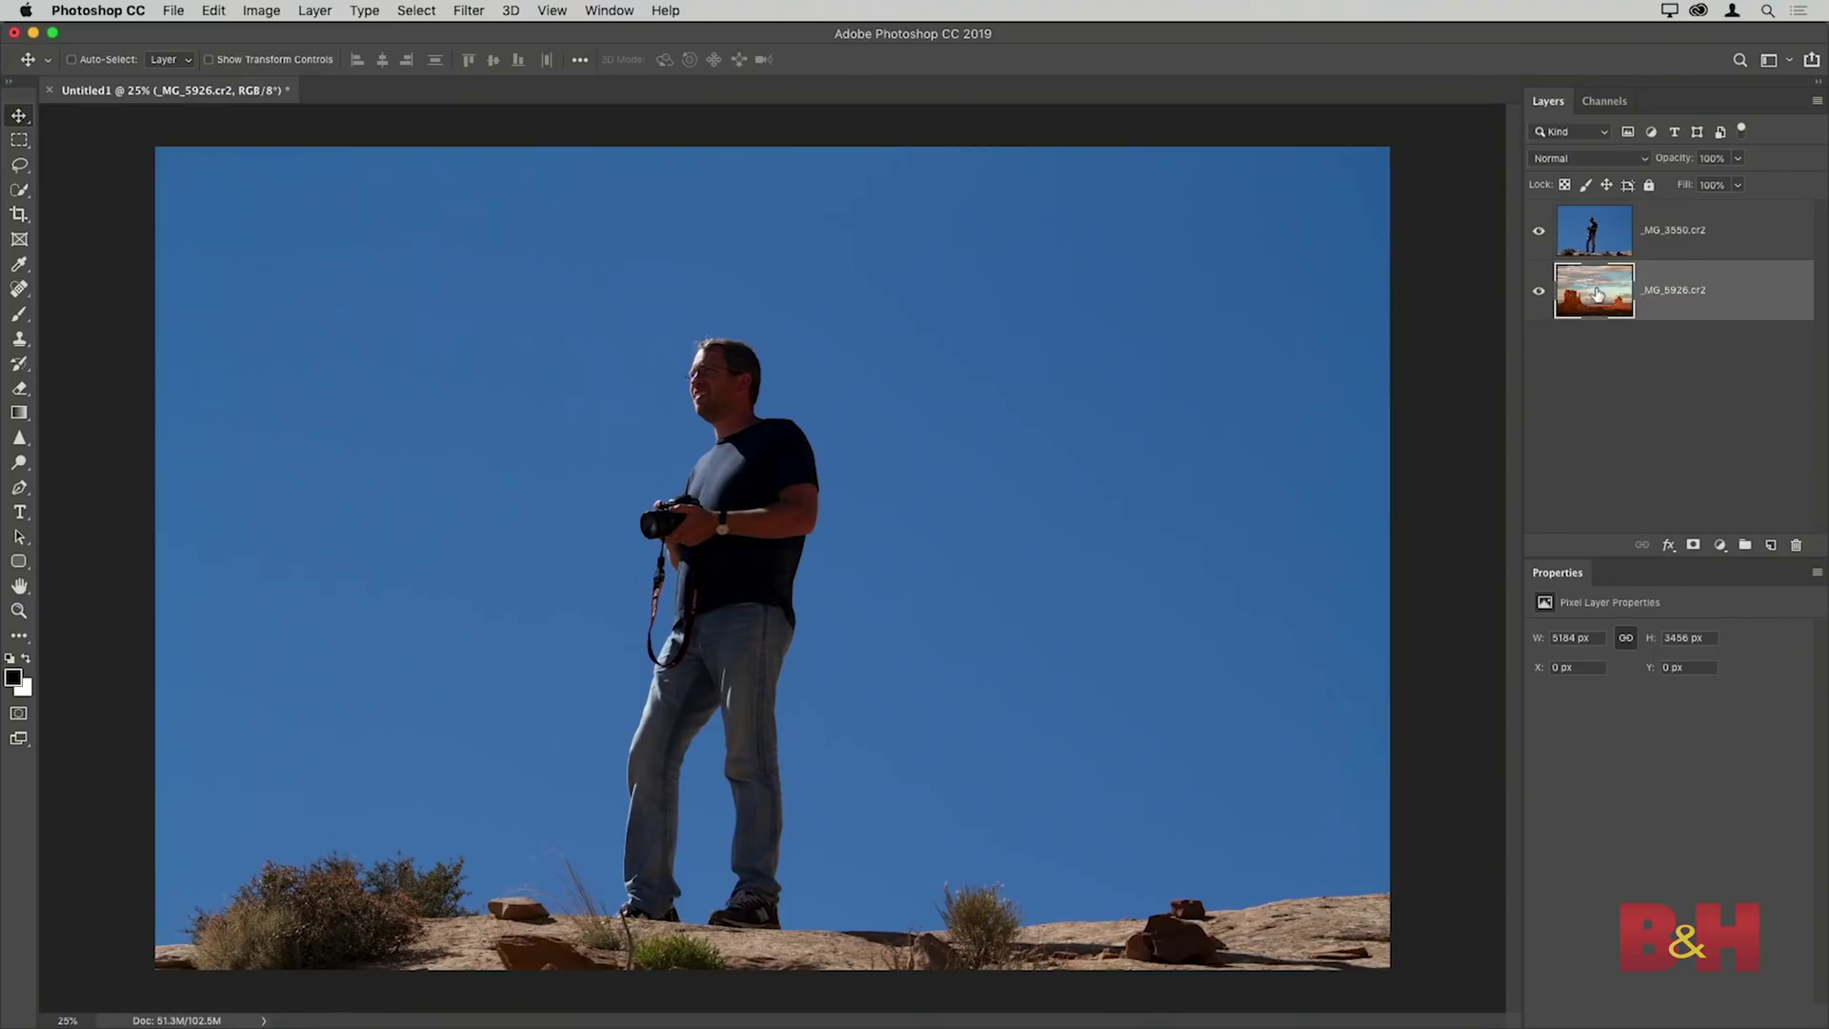
{"action": "left_click", "coordinate": [1597, 238]}
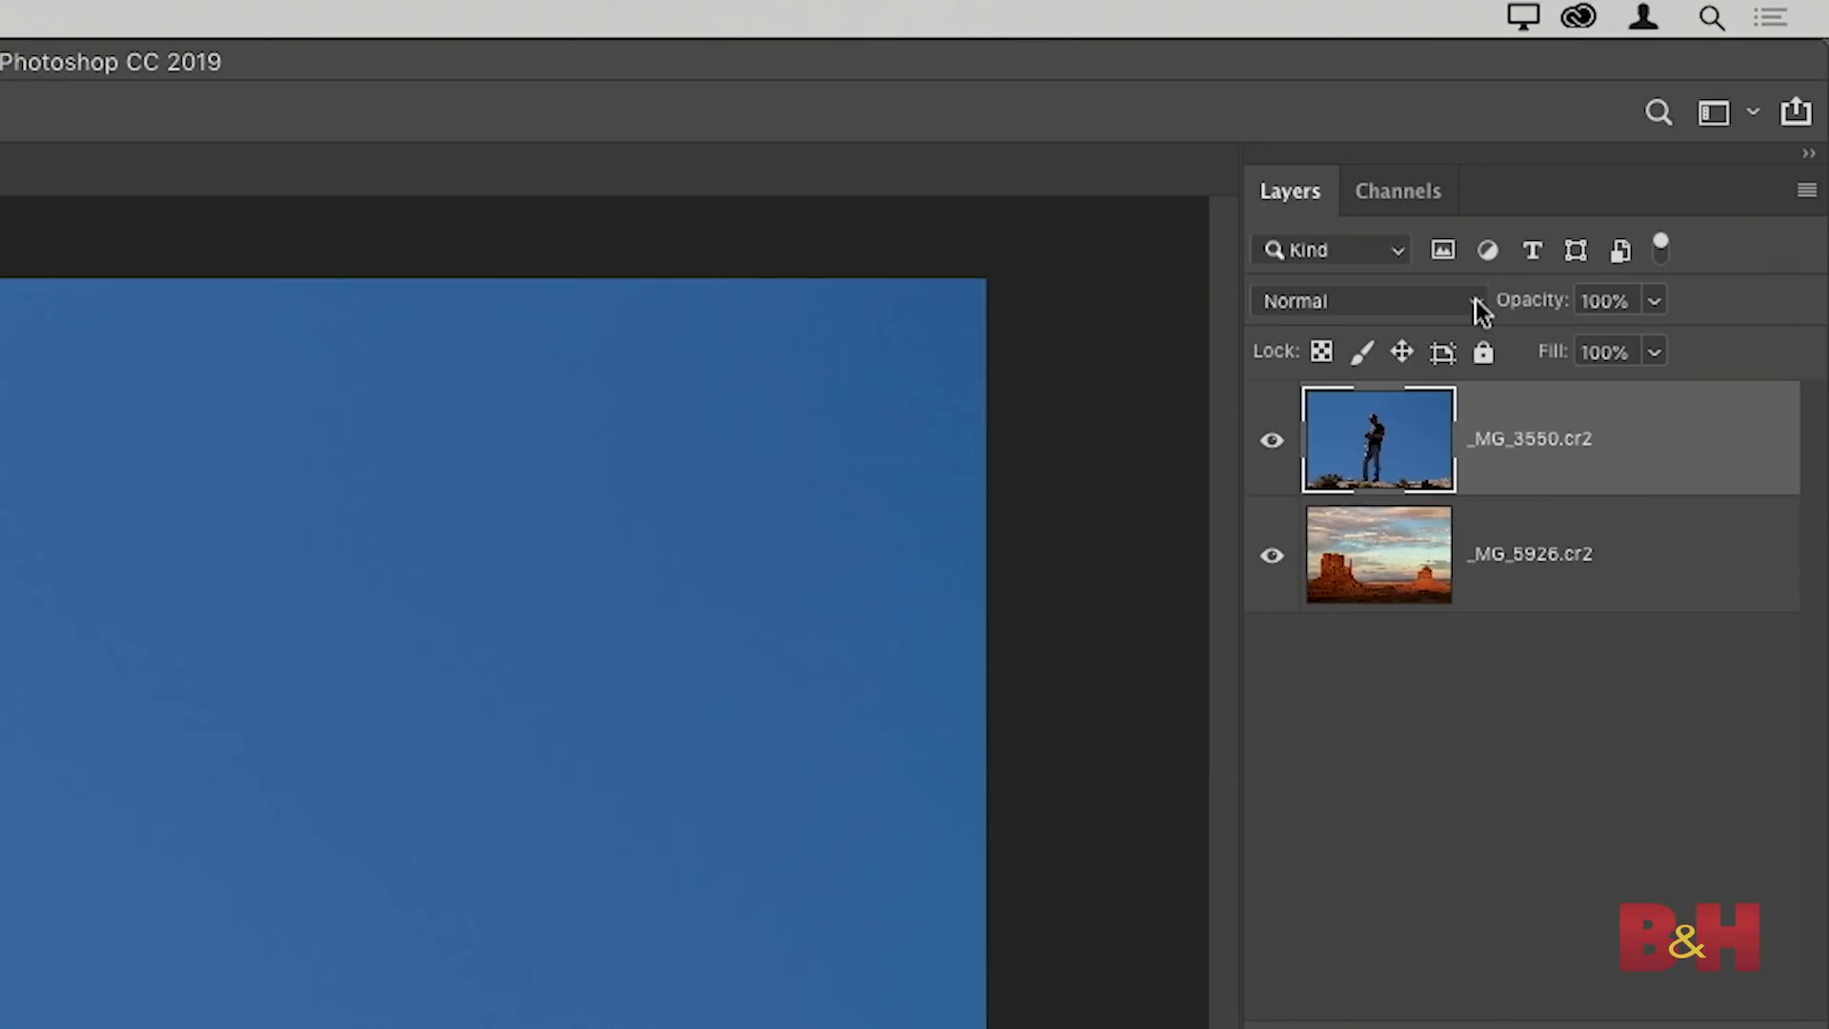
{"action": "left_click", "coordinate": [1476, 302]}
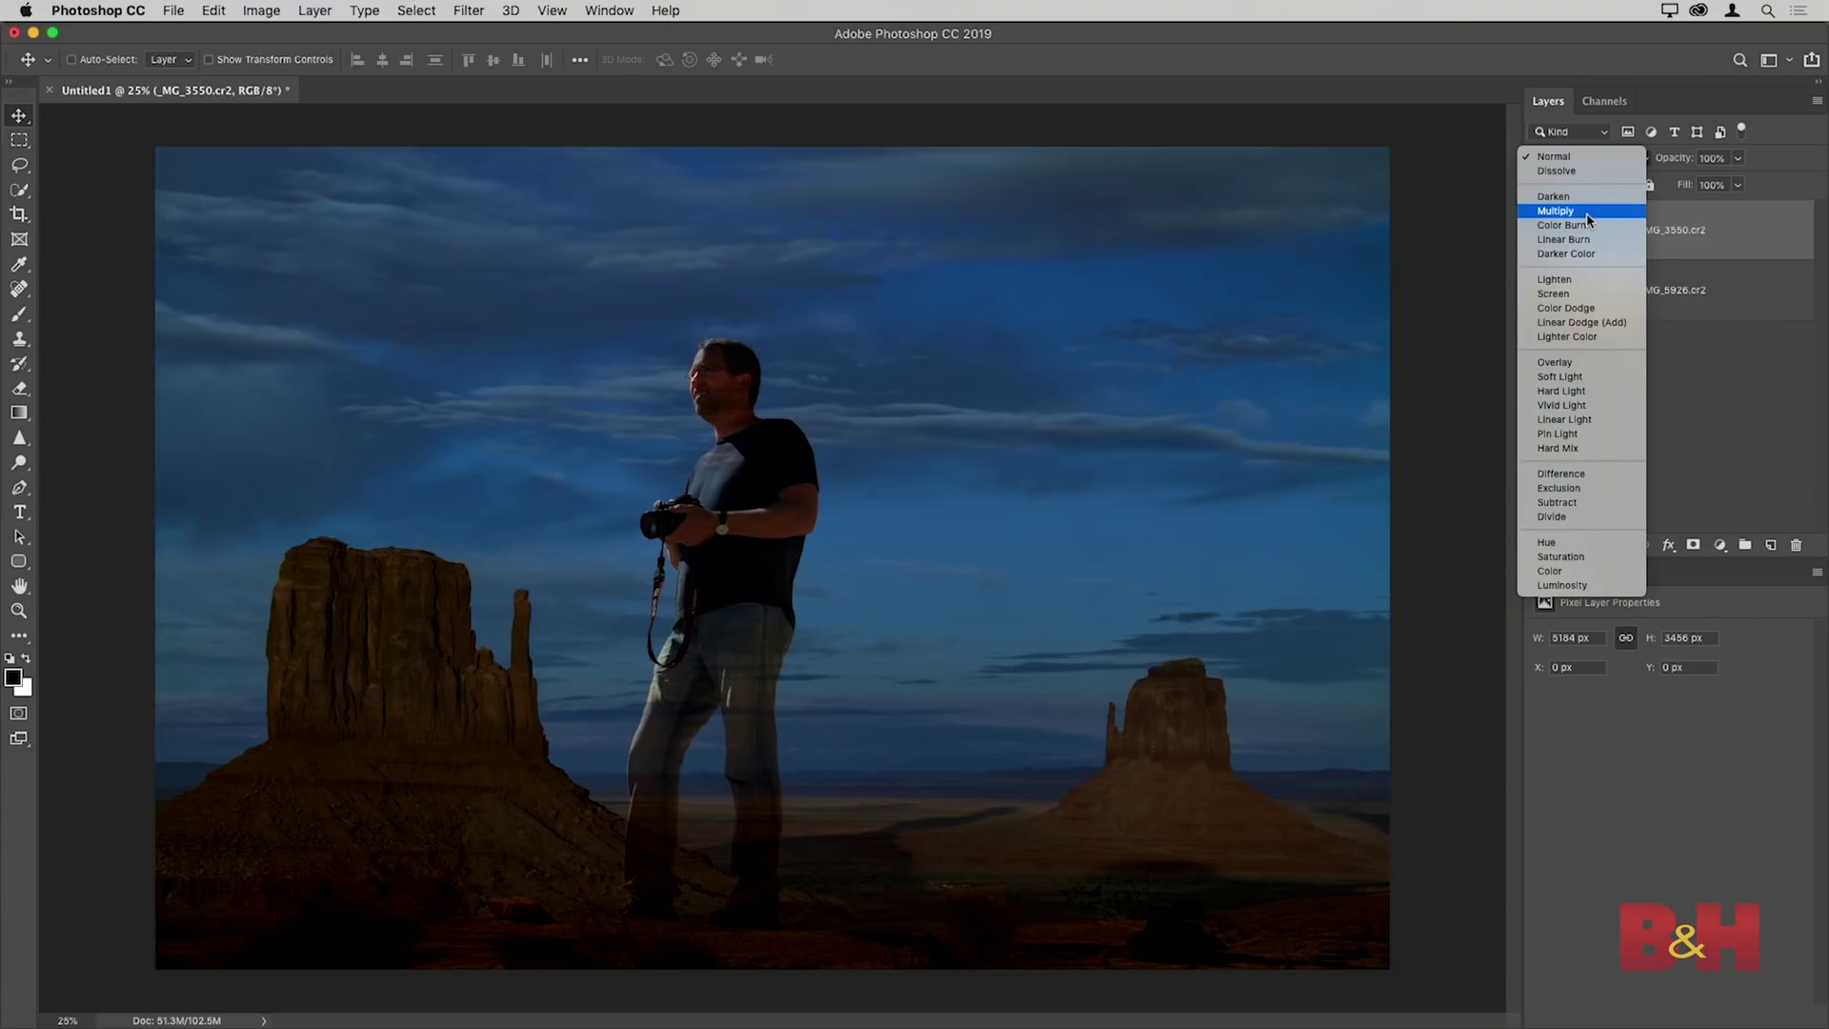
{"action": "left_click", "coordinate": [1586, 211]}
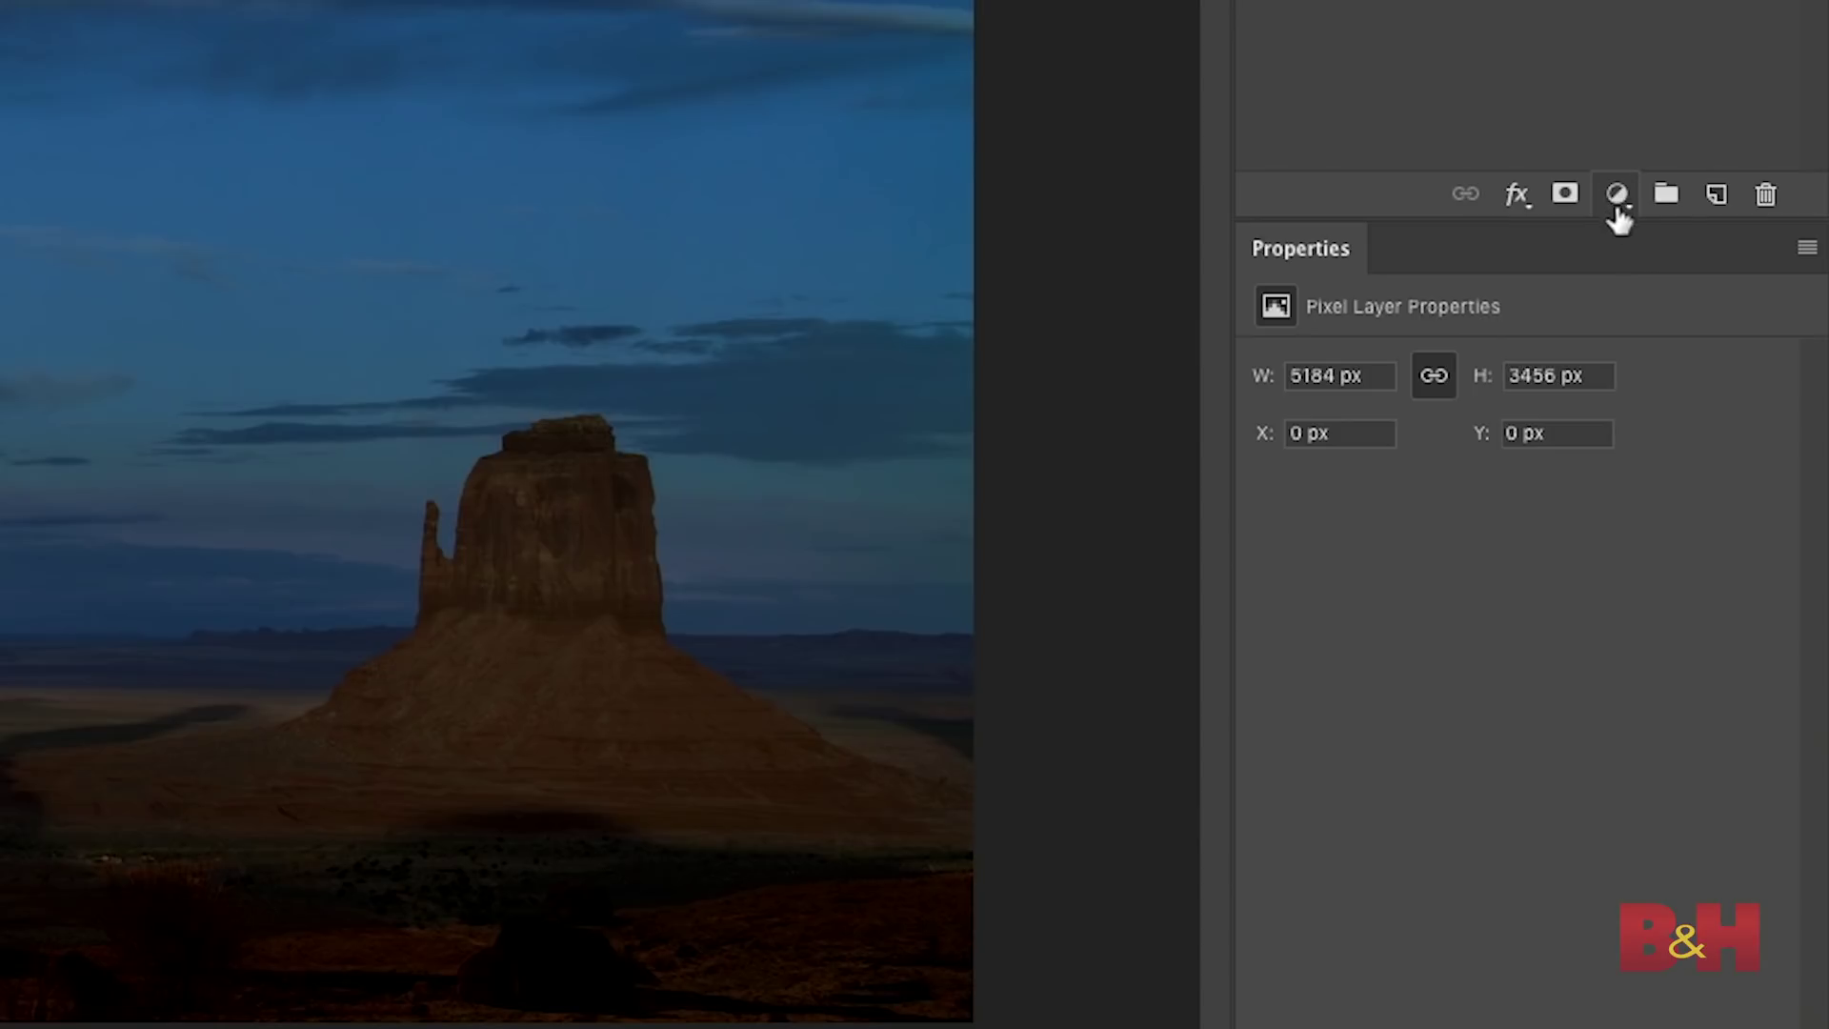
Step: Add a Curves adjustment layer above the blended photos and reshape its RGB curve to brighten the midtones
{"action": "left_click", "coordinate": [1620, 204]}
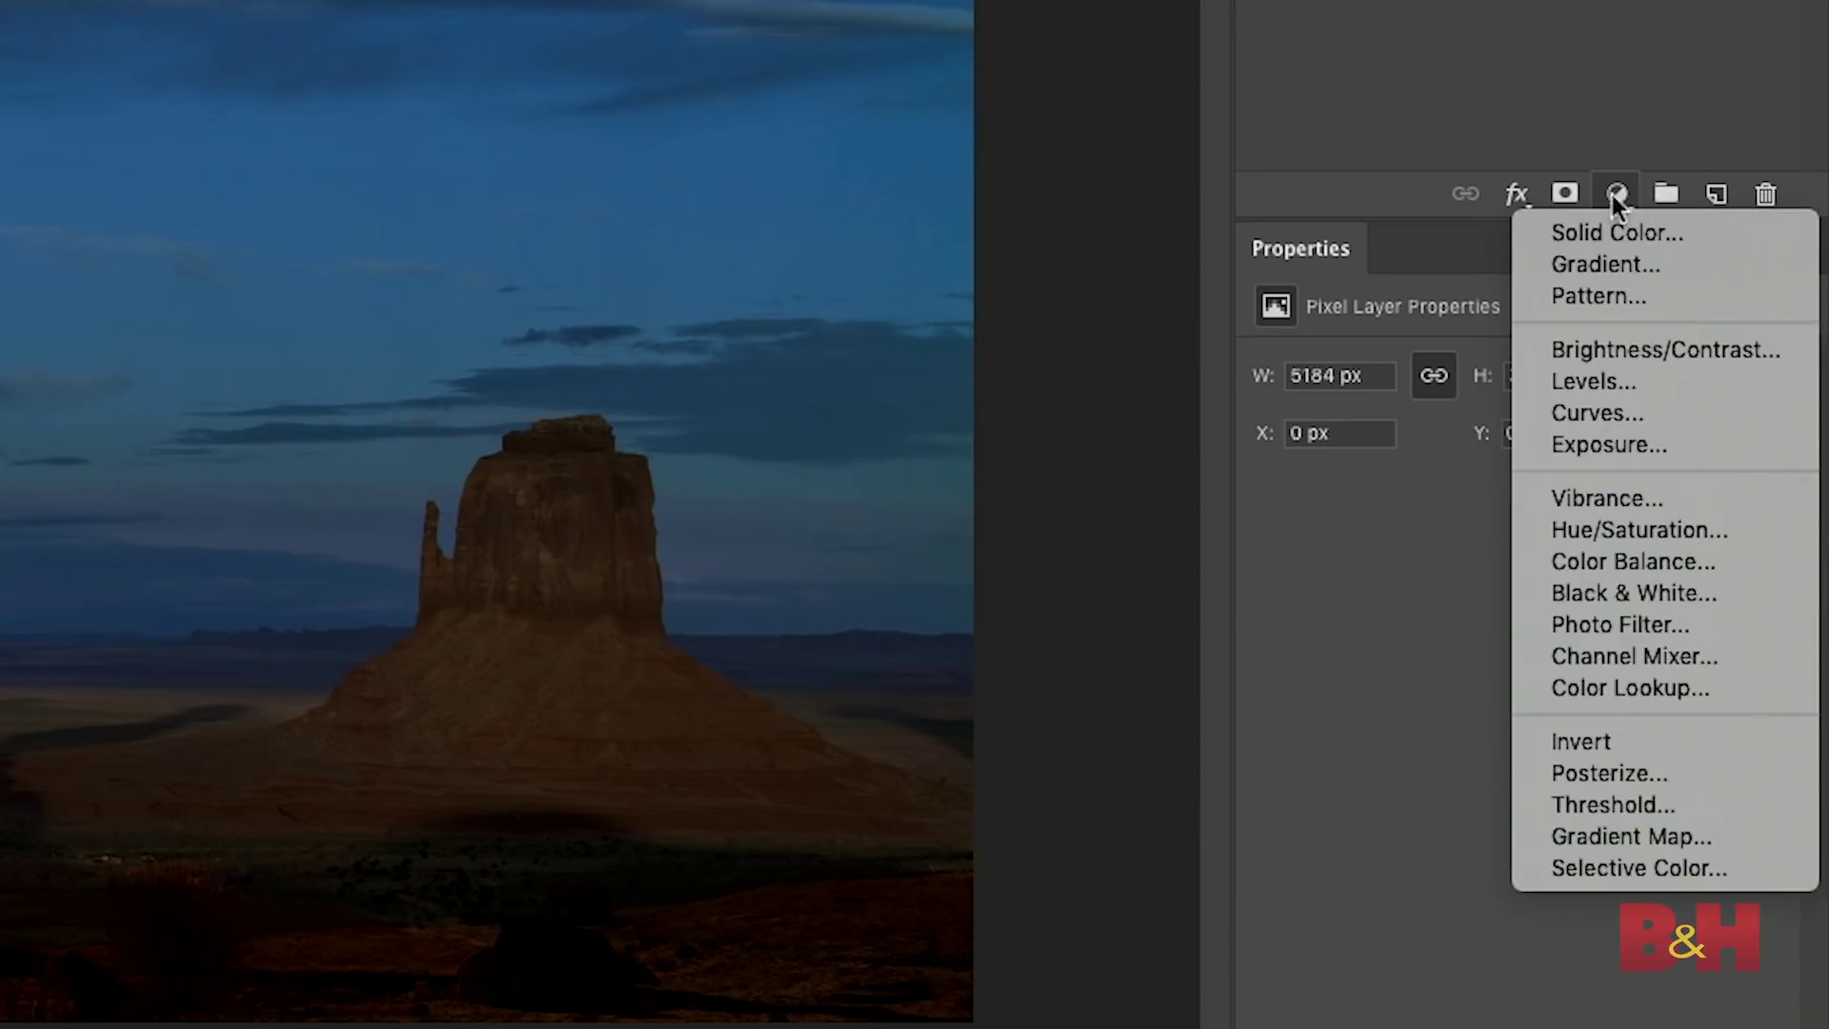
{"action": "left_click", "coordinate": [1647, 412]}
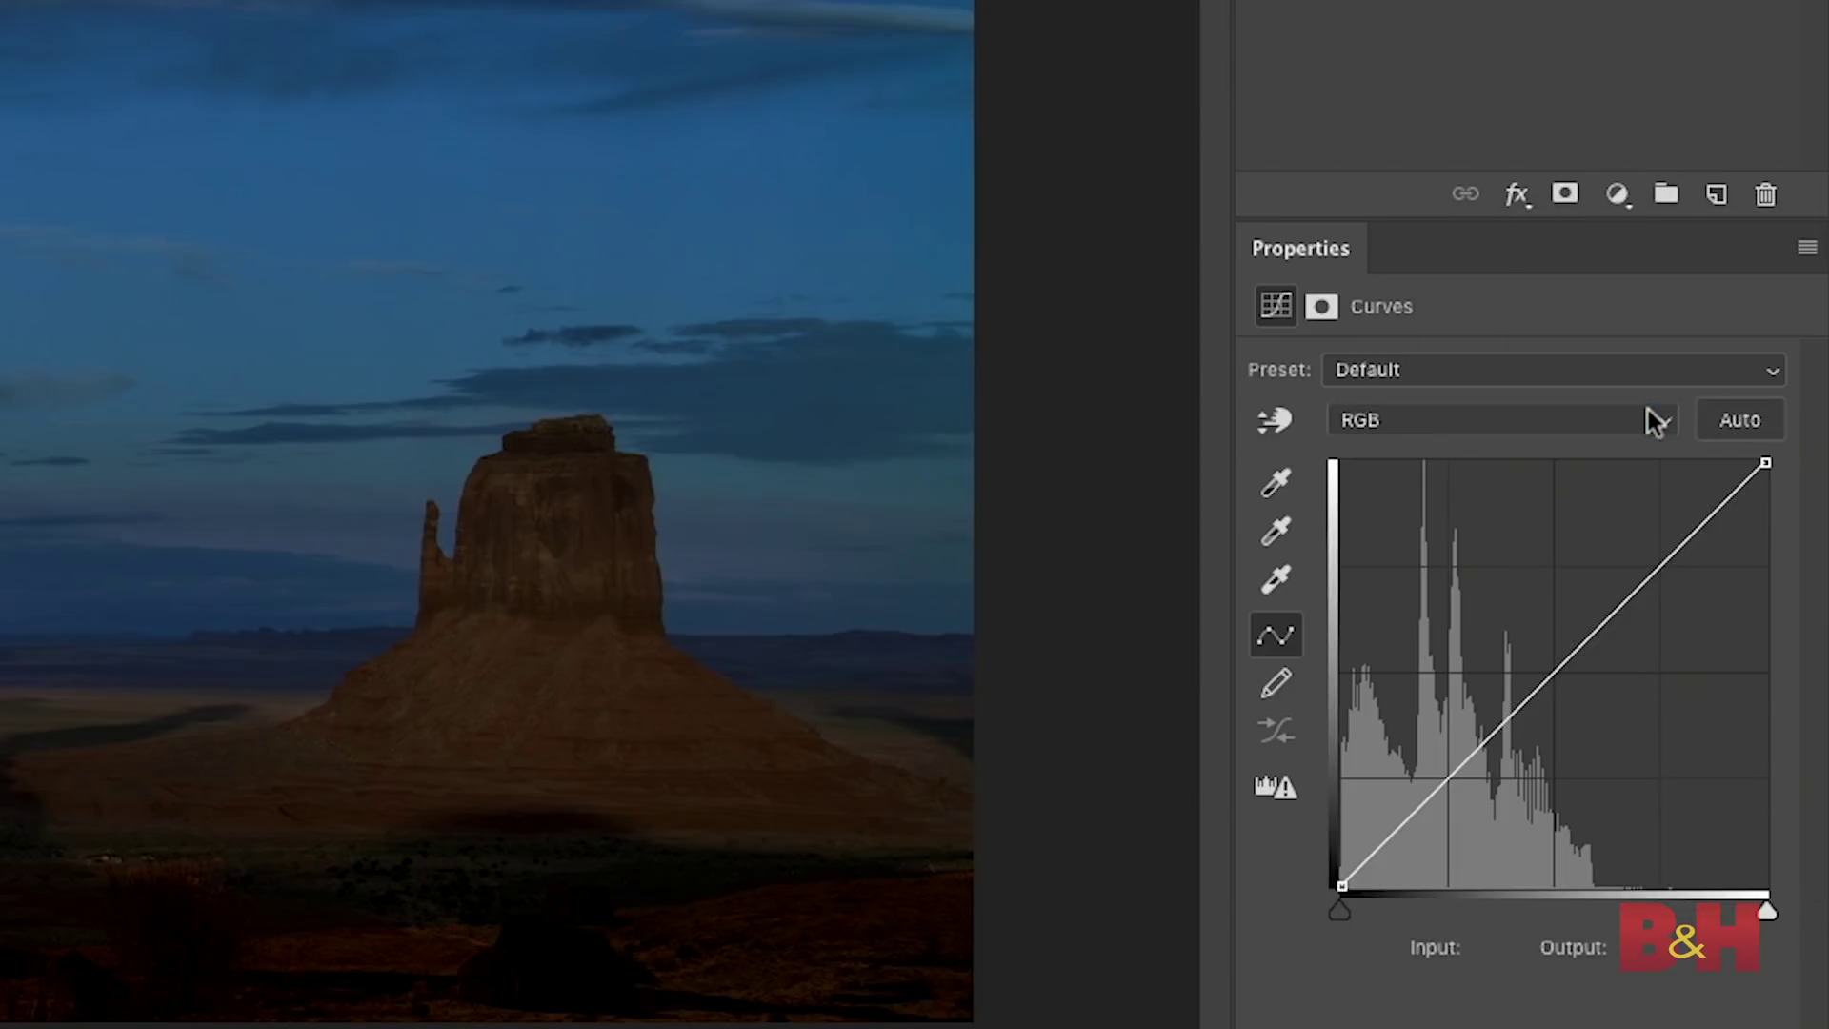
{"action": "left_click", "coordinate": [1570, 653]}
{"action": "left_click_drag", "start_coordinate": [1568, 653], "coordinate": [1549, 607]}
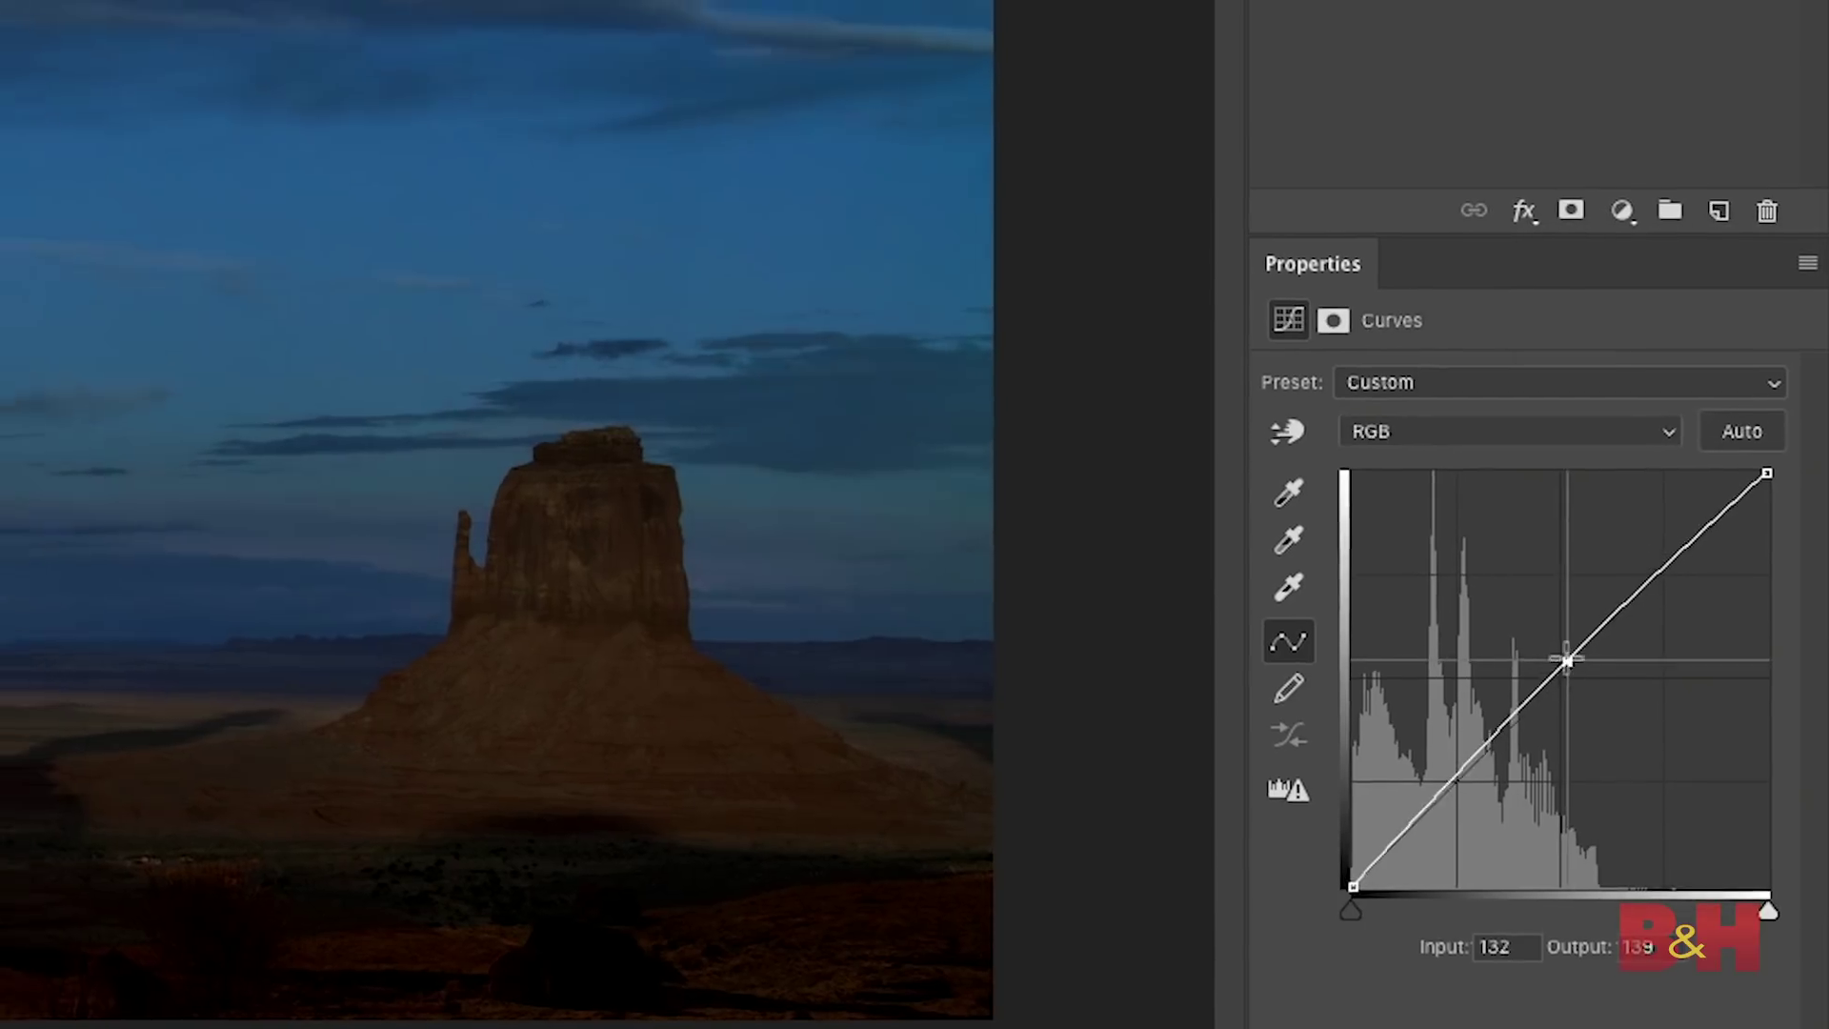
{"action": "mouse_move", "coordinate": [1665, 734]}
{"action": "left_mouse_down"}
{"action": "mouse_move", "coordinate": [1629, 717]}
{"action": "mouse_move", "coordinate": [1646, 742]}
{"action": "left_mouse_up"}
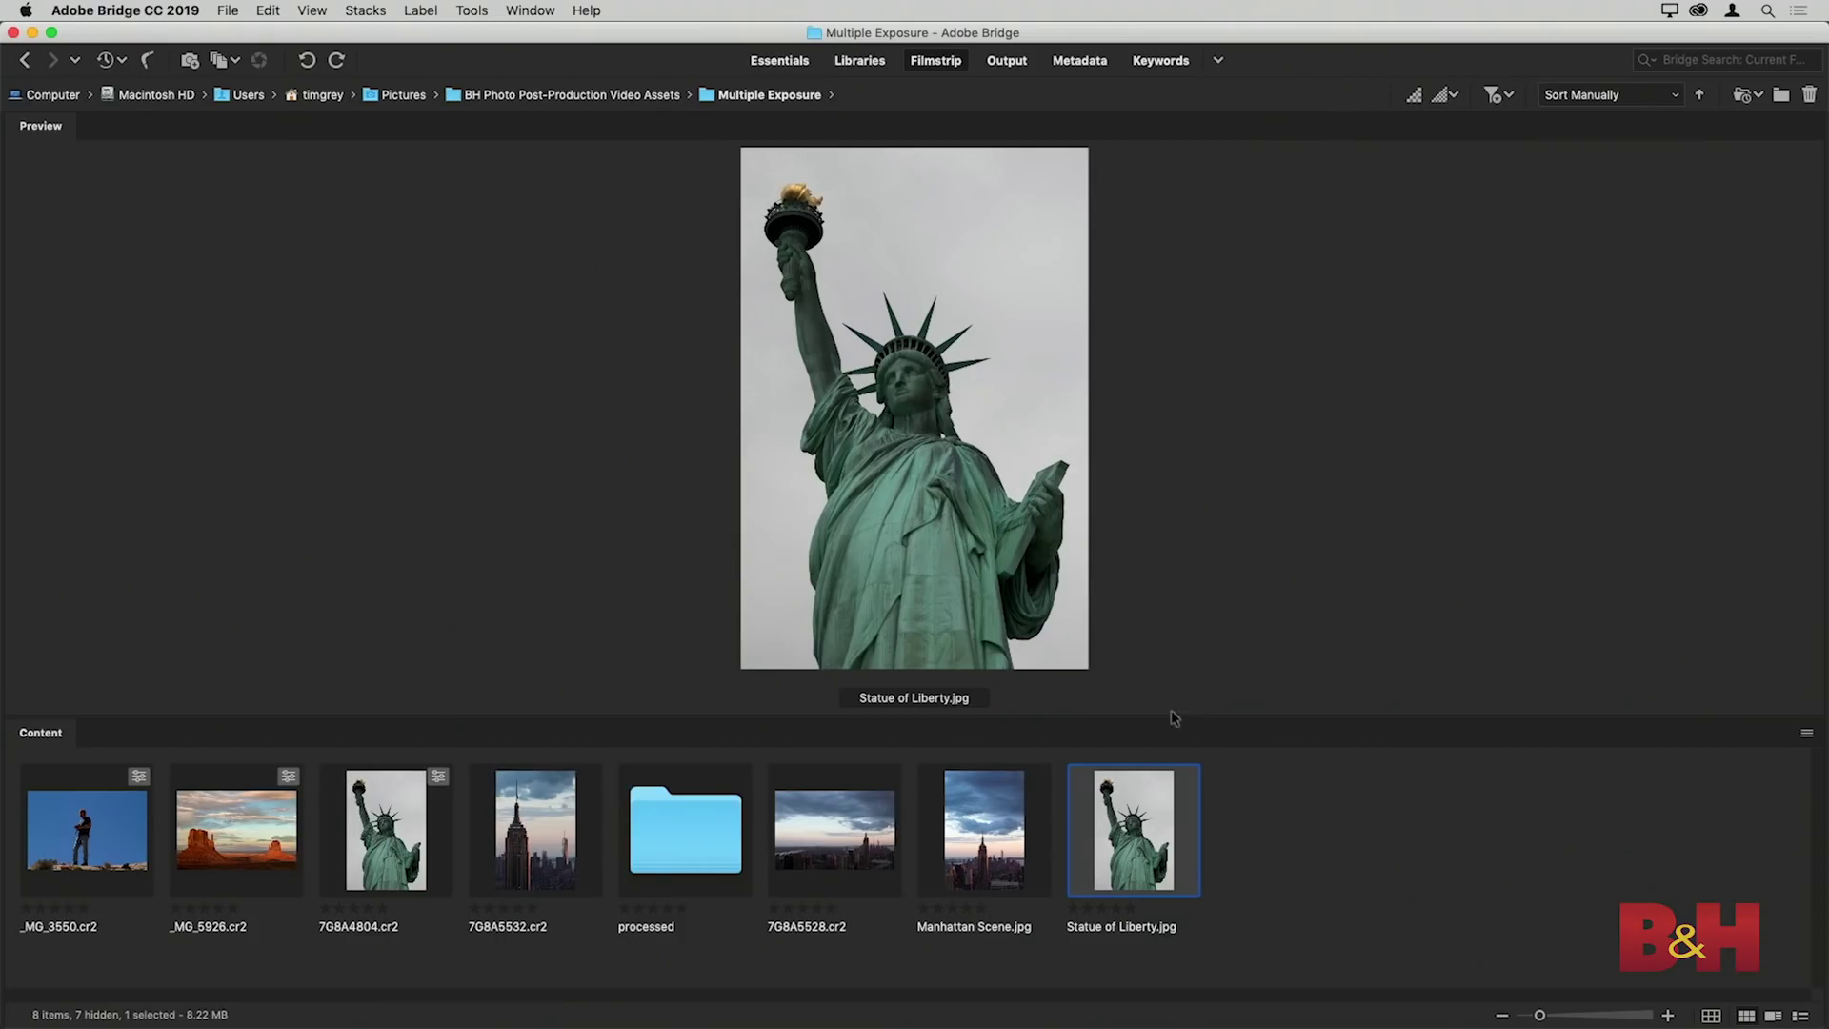
Step: Load Manhattan Scene.jpg and Statue of Liberty.jpg from Bridge into Photoshop layers and place the Statue of Liberty layer on top
{"action": "left_click", "coordinate": [988, 825]}
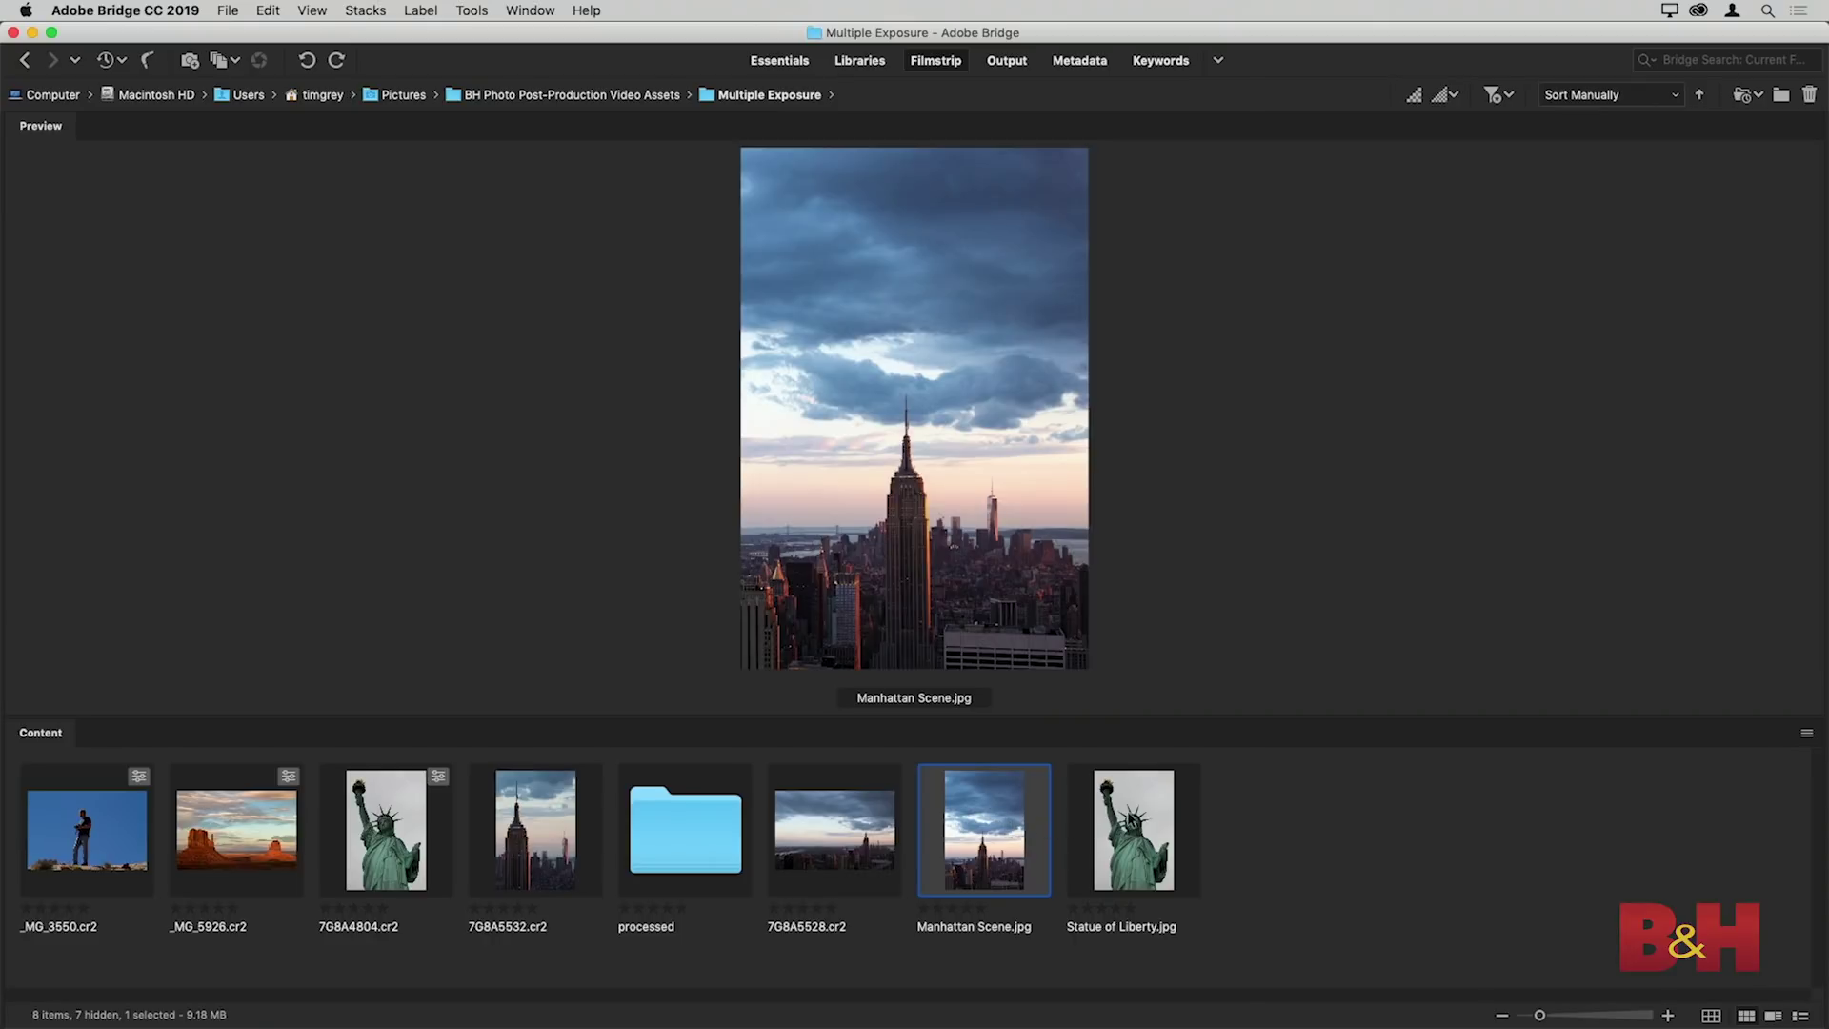
{"action": "left_click", "coordinate": [1140, 821], "text": "super"}
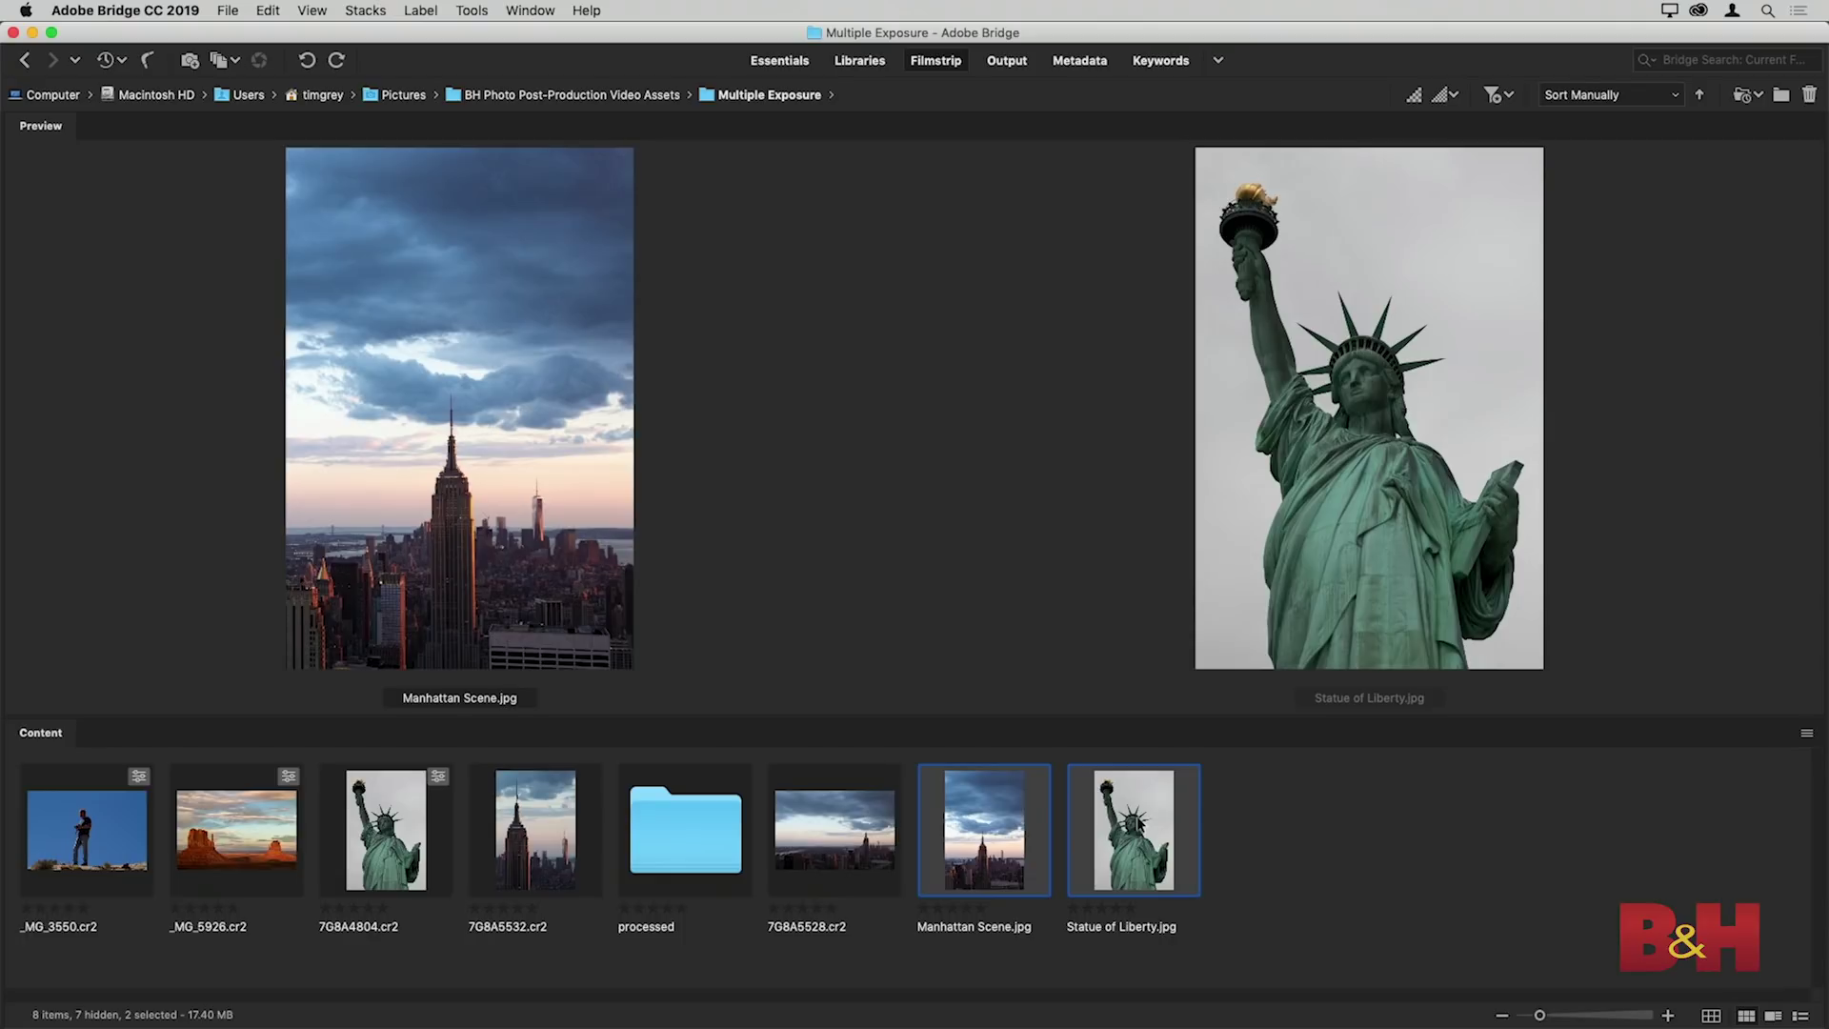
{"action": "left_click", "coordinate": [472, 12]}
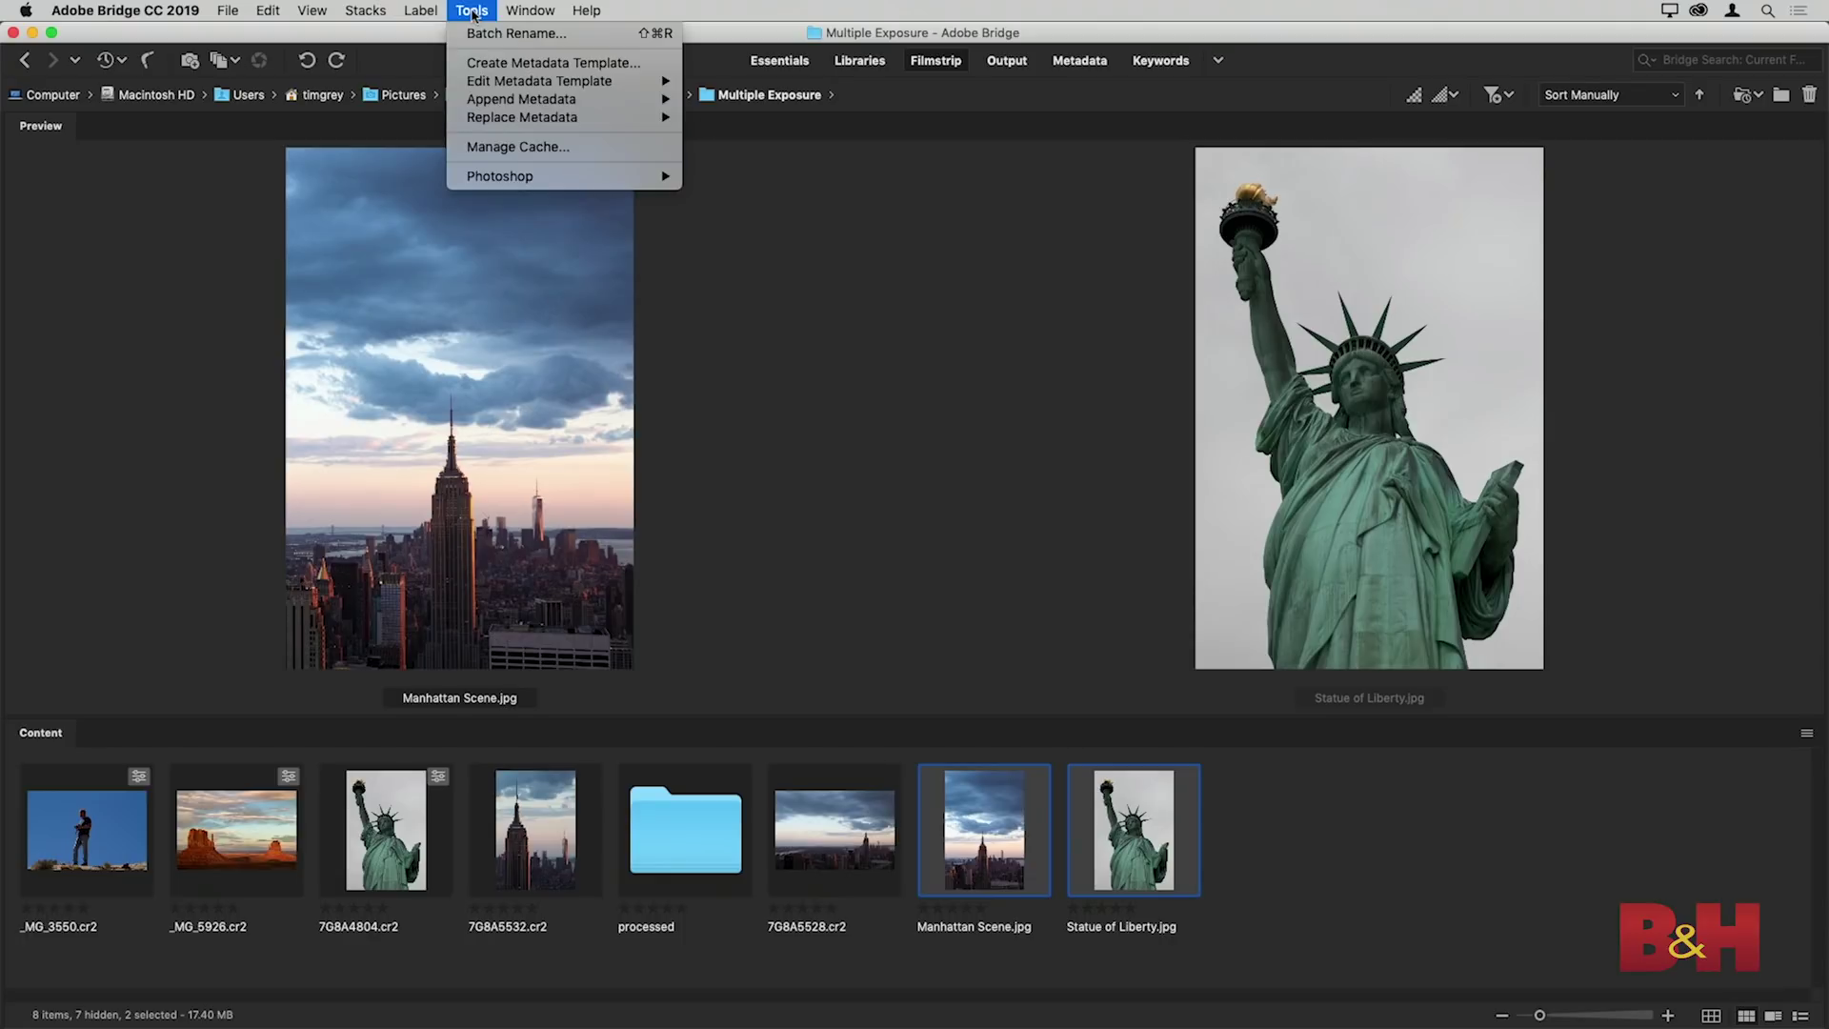
{"action": "mouse_move", "coordinate": [638, 188]}
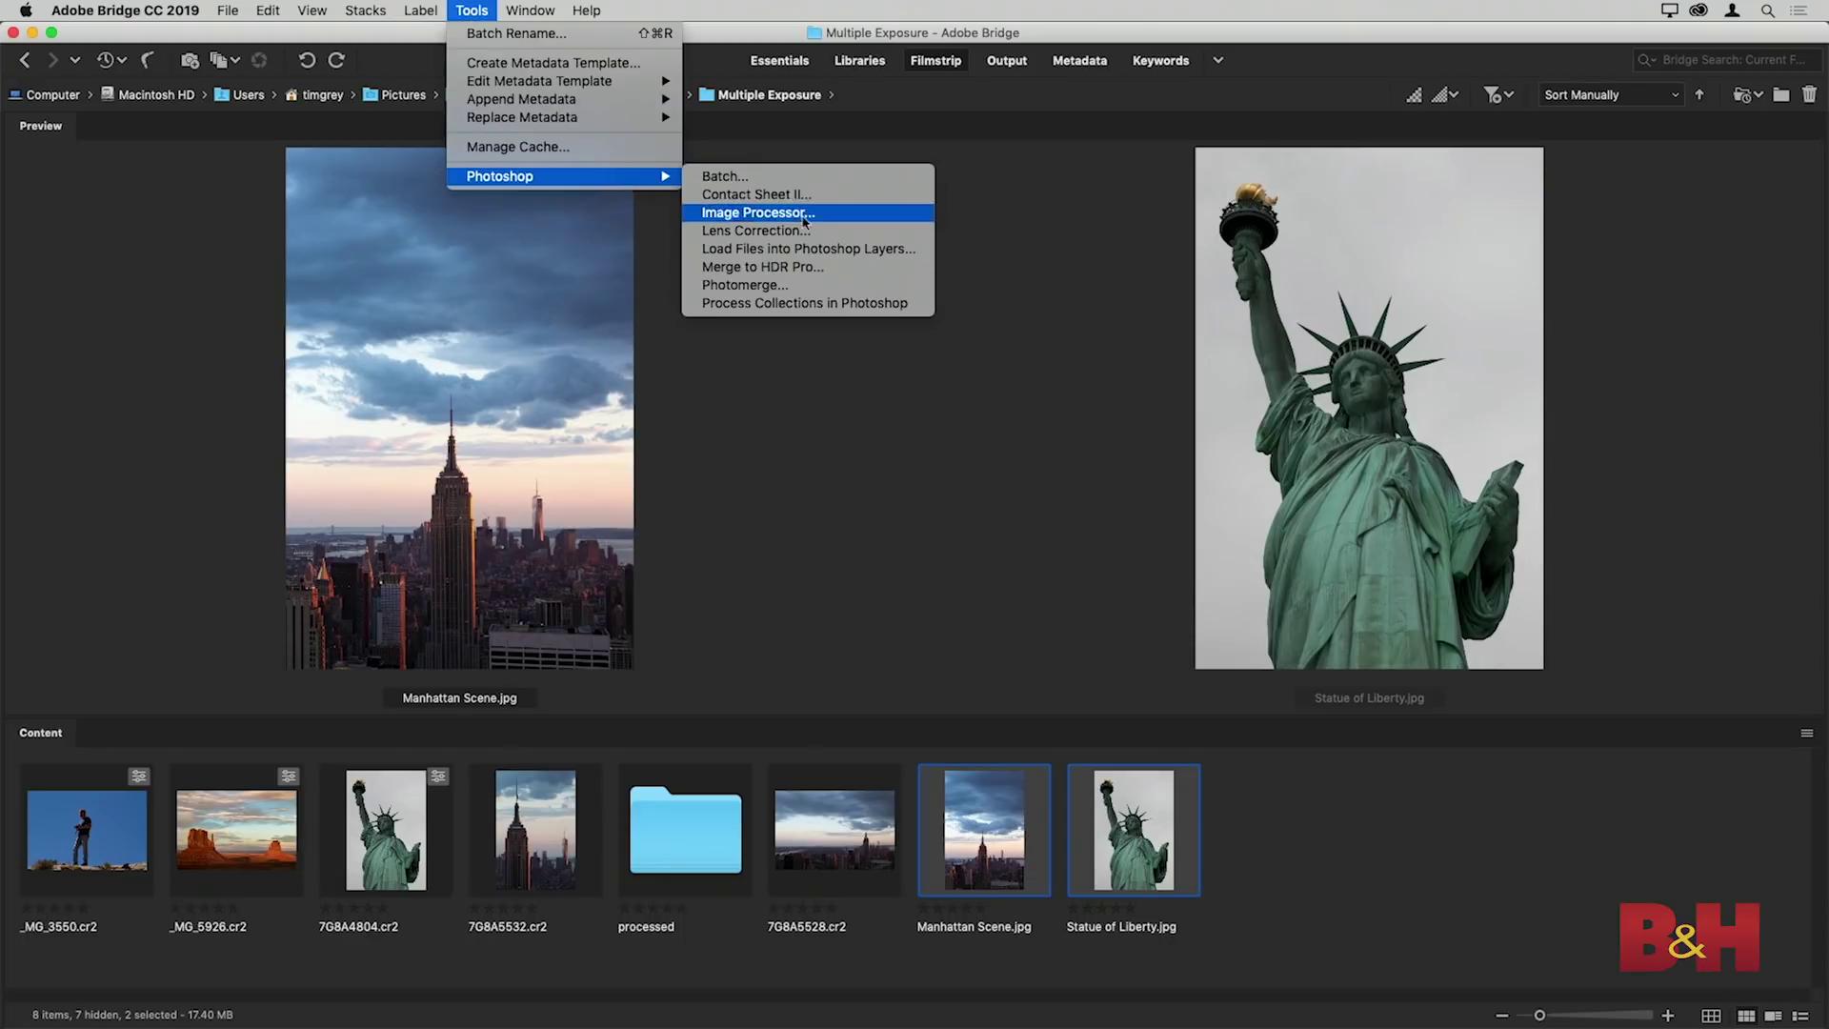
{"action": "left_click", "coordinate": [917, 257]}
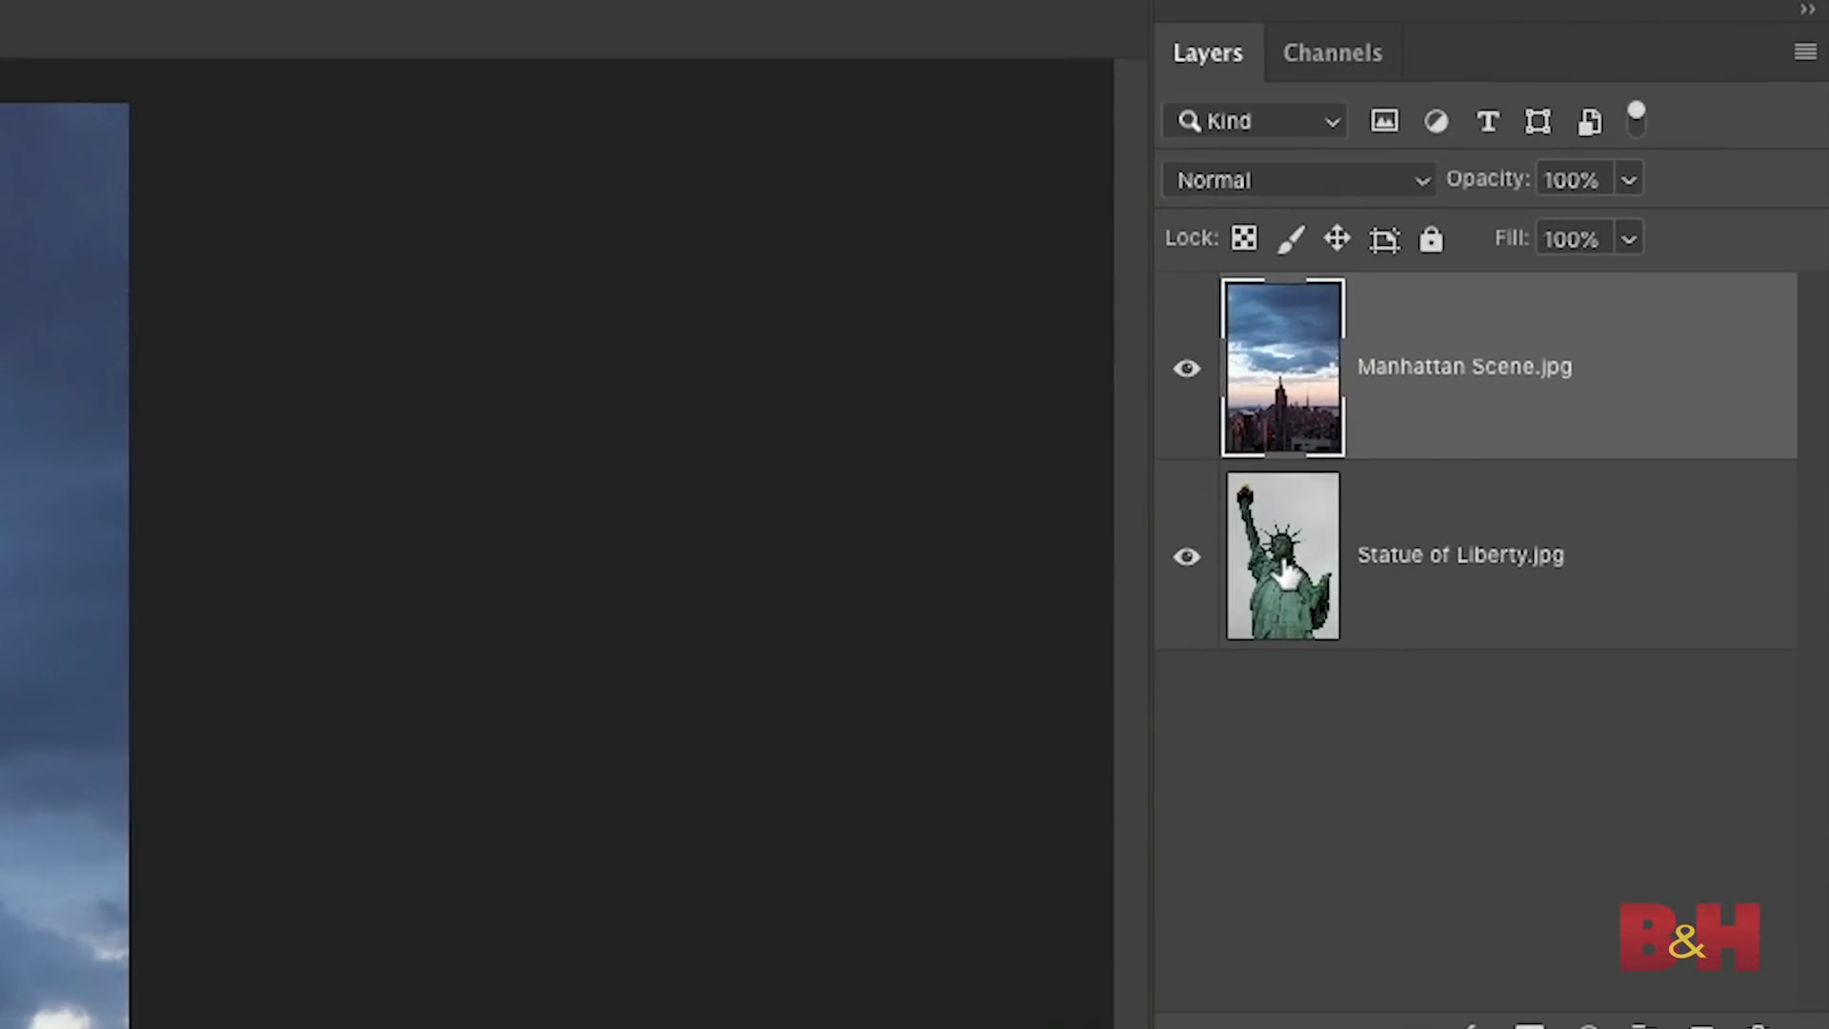
{"action": "left_click_drag", "start_coordinate": [1286, 576], "coordinate": [1267, 303]}
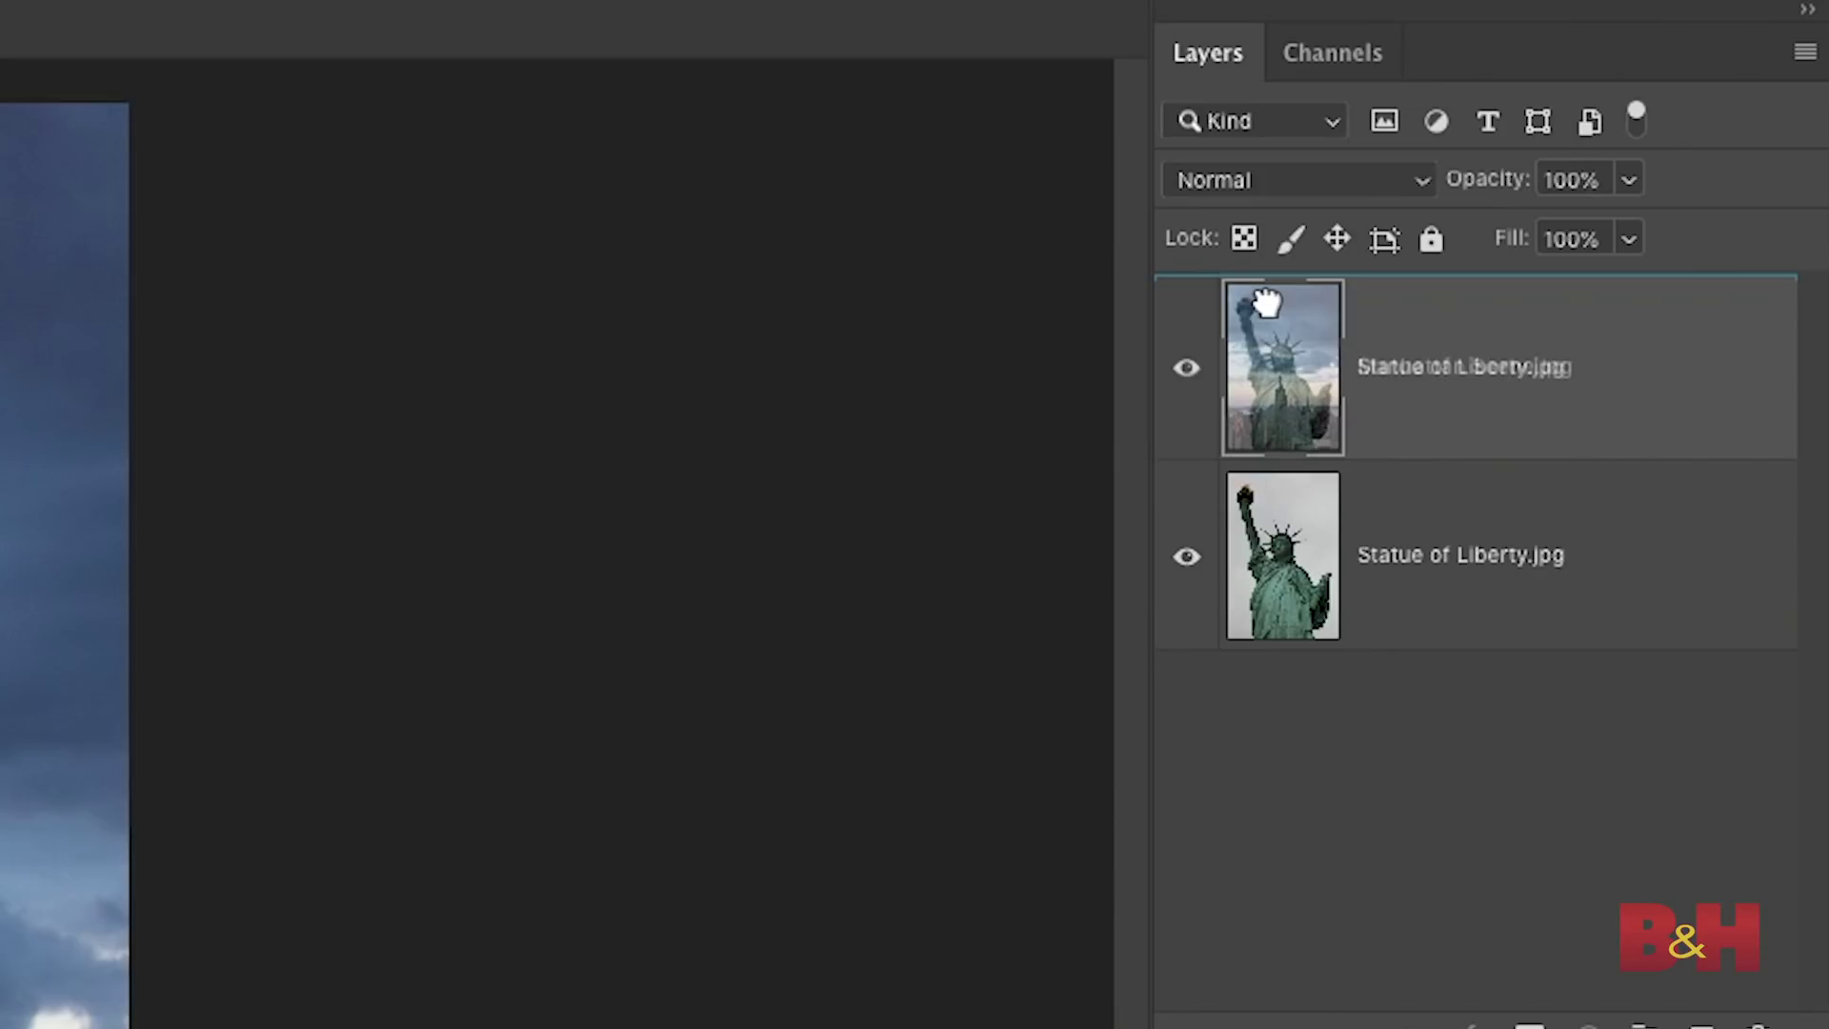
{"action": "left_click_drag", "start_coordinate": [1267, 303], "coordinate": [1269, 306]}
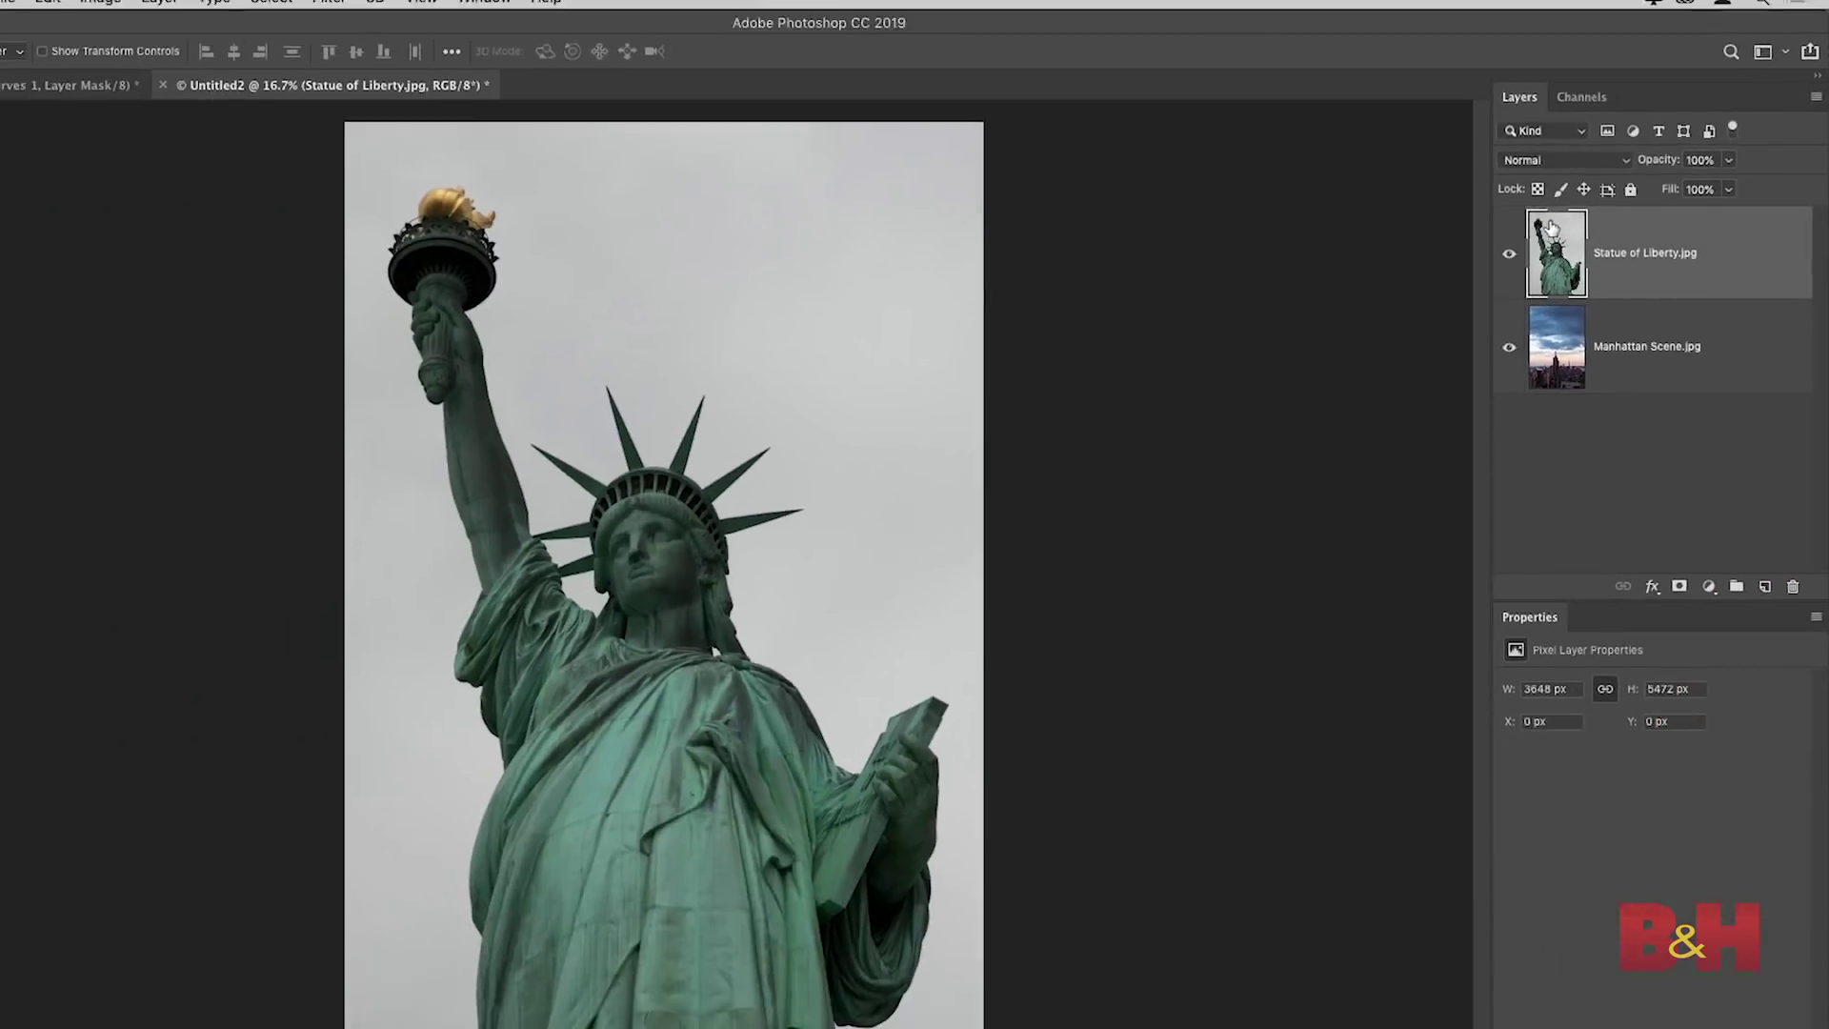
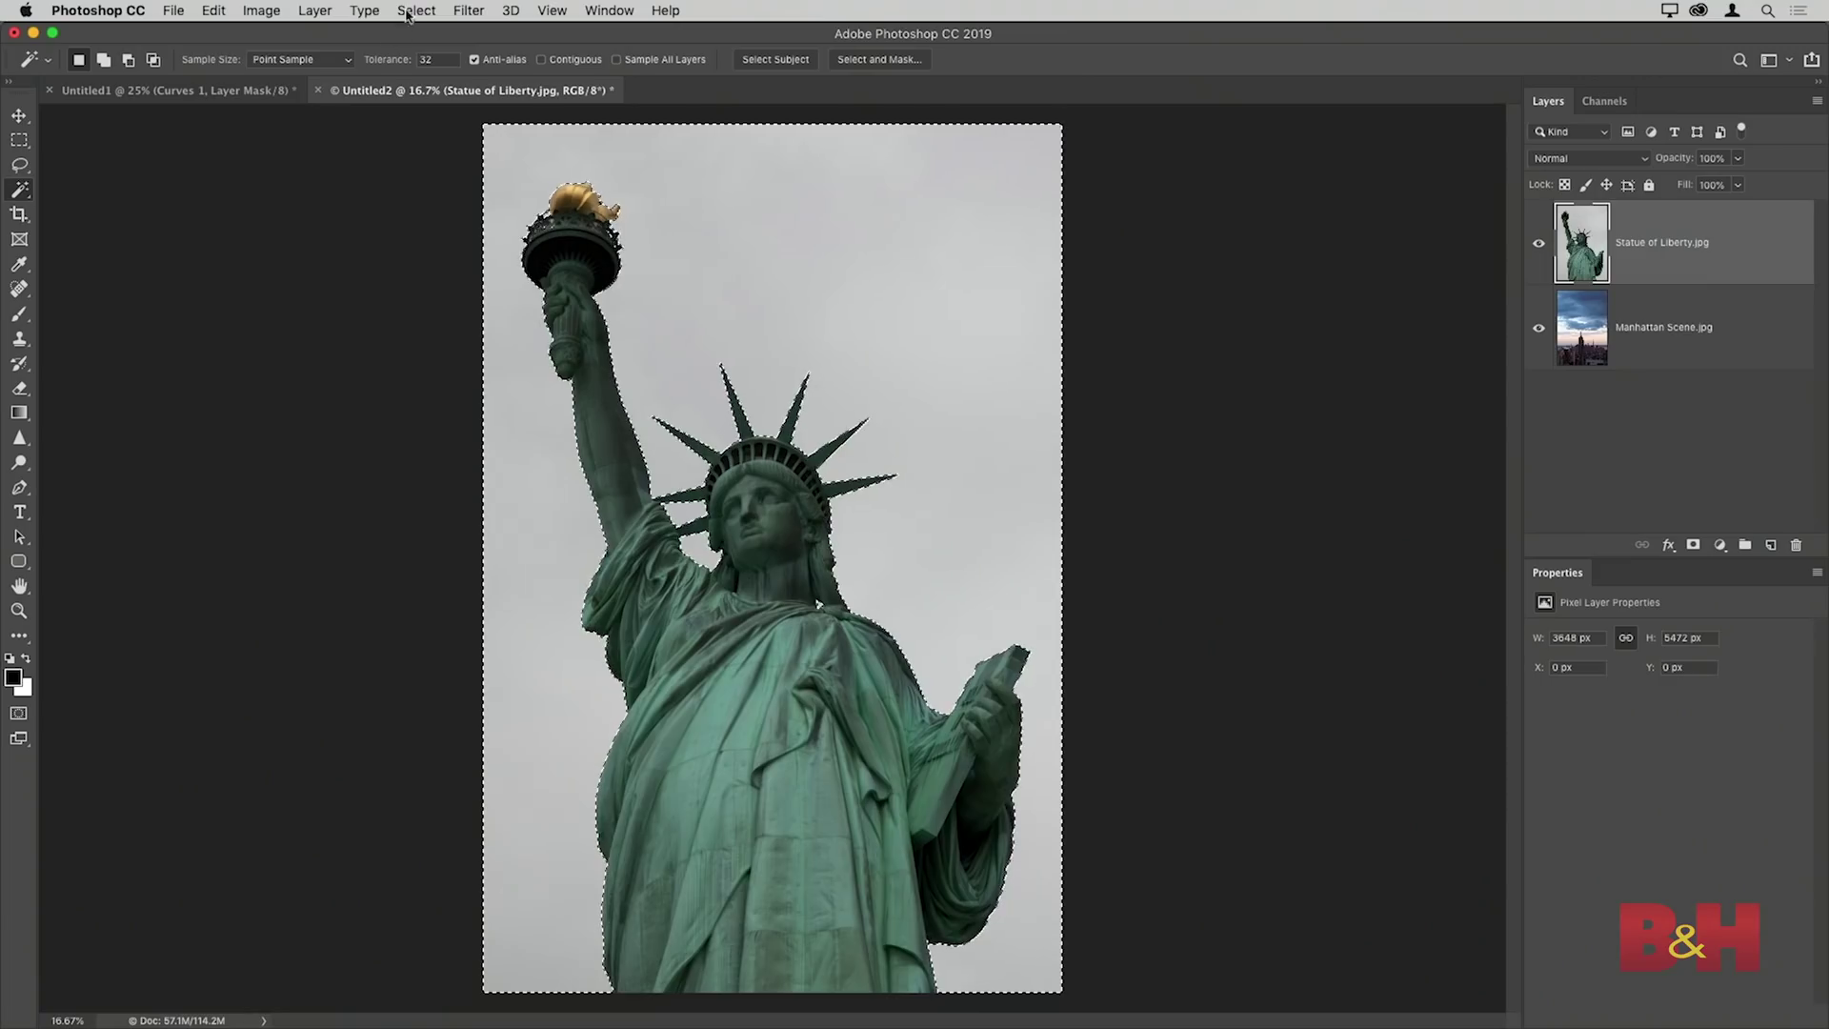
Step: Invert the sky selection and add a layer mask from it to the Statue of Liberty layer
{"action": "left_click", "coordinate": [417, 9]}
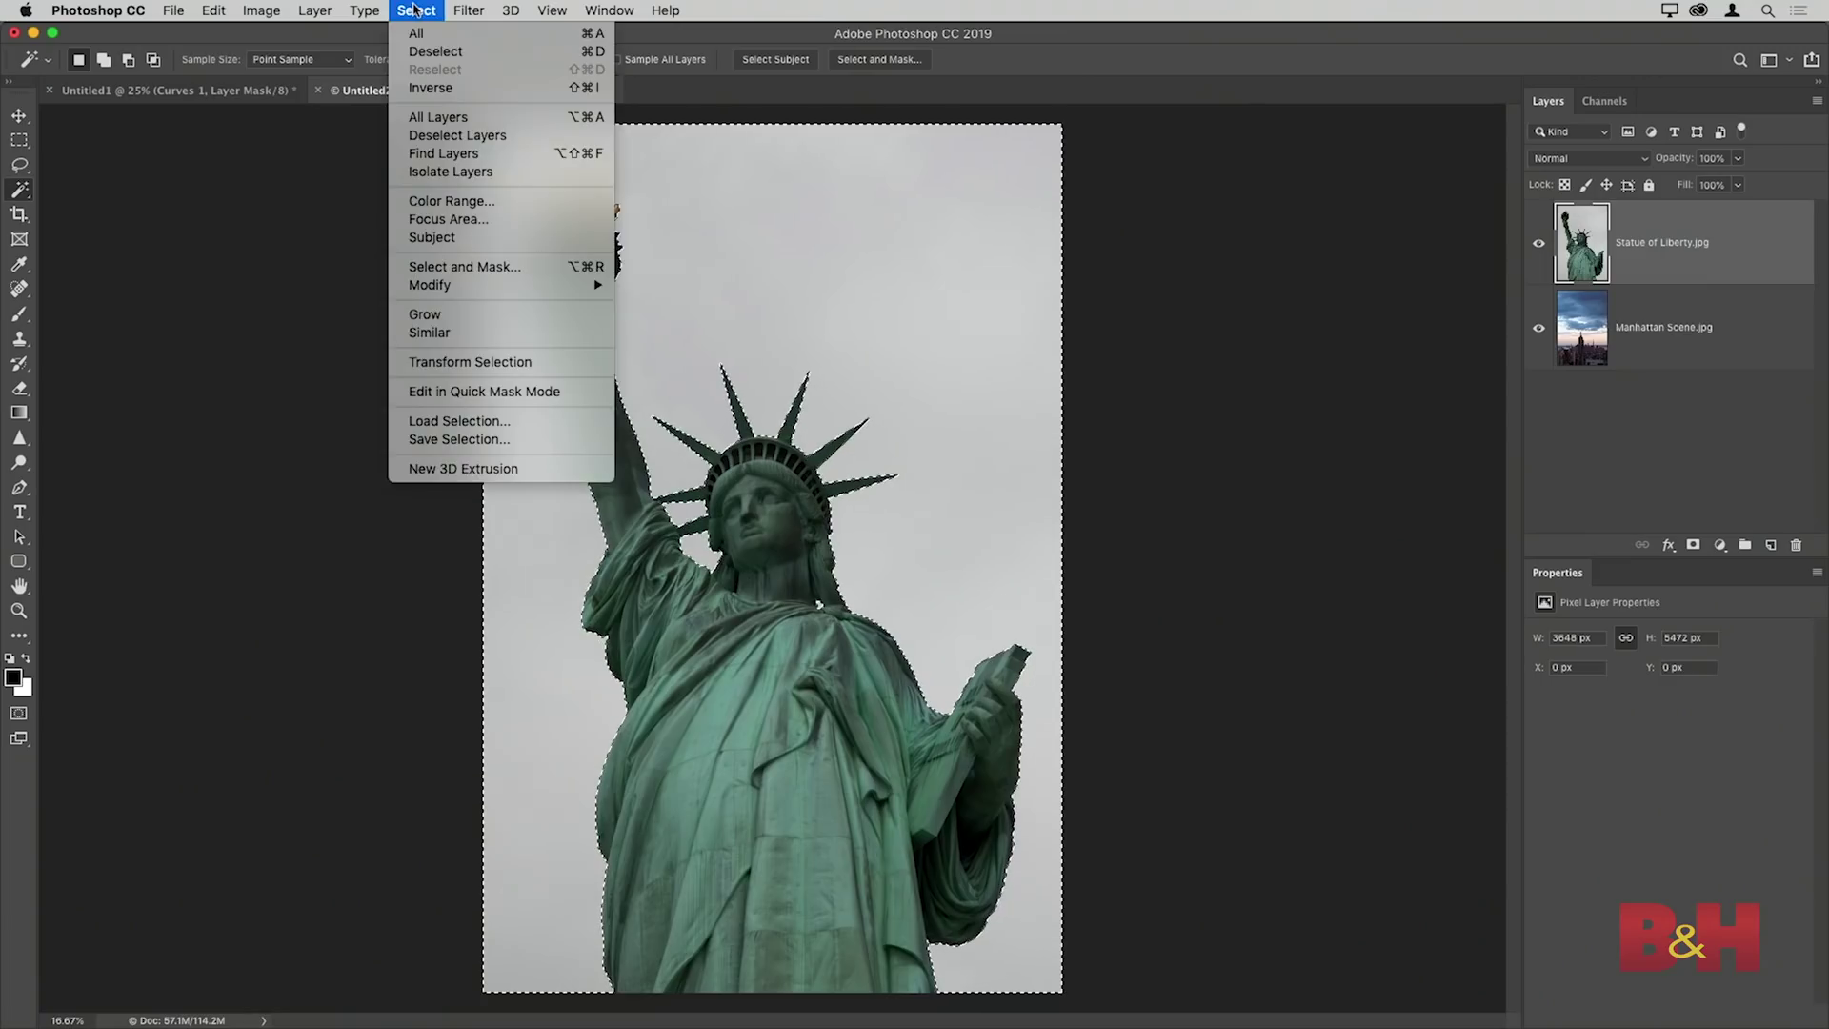
{"action": "left_click", "coordinate": [477, 93]}
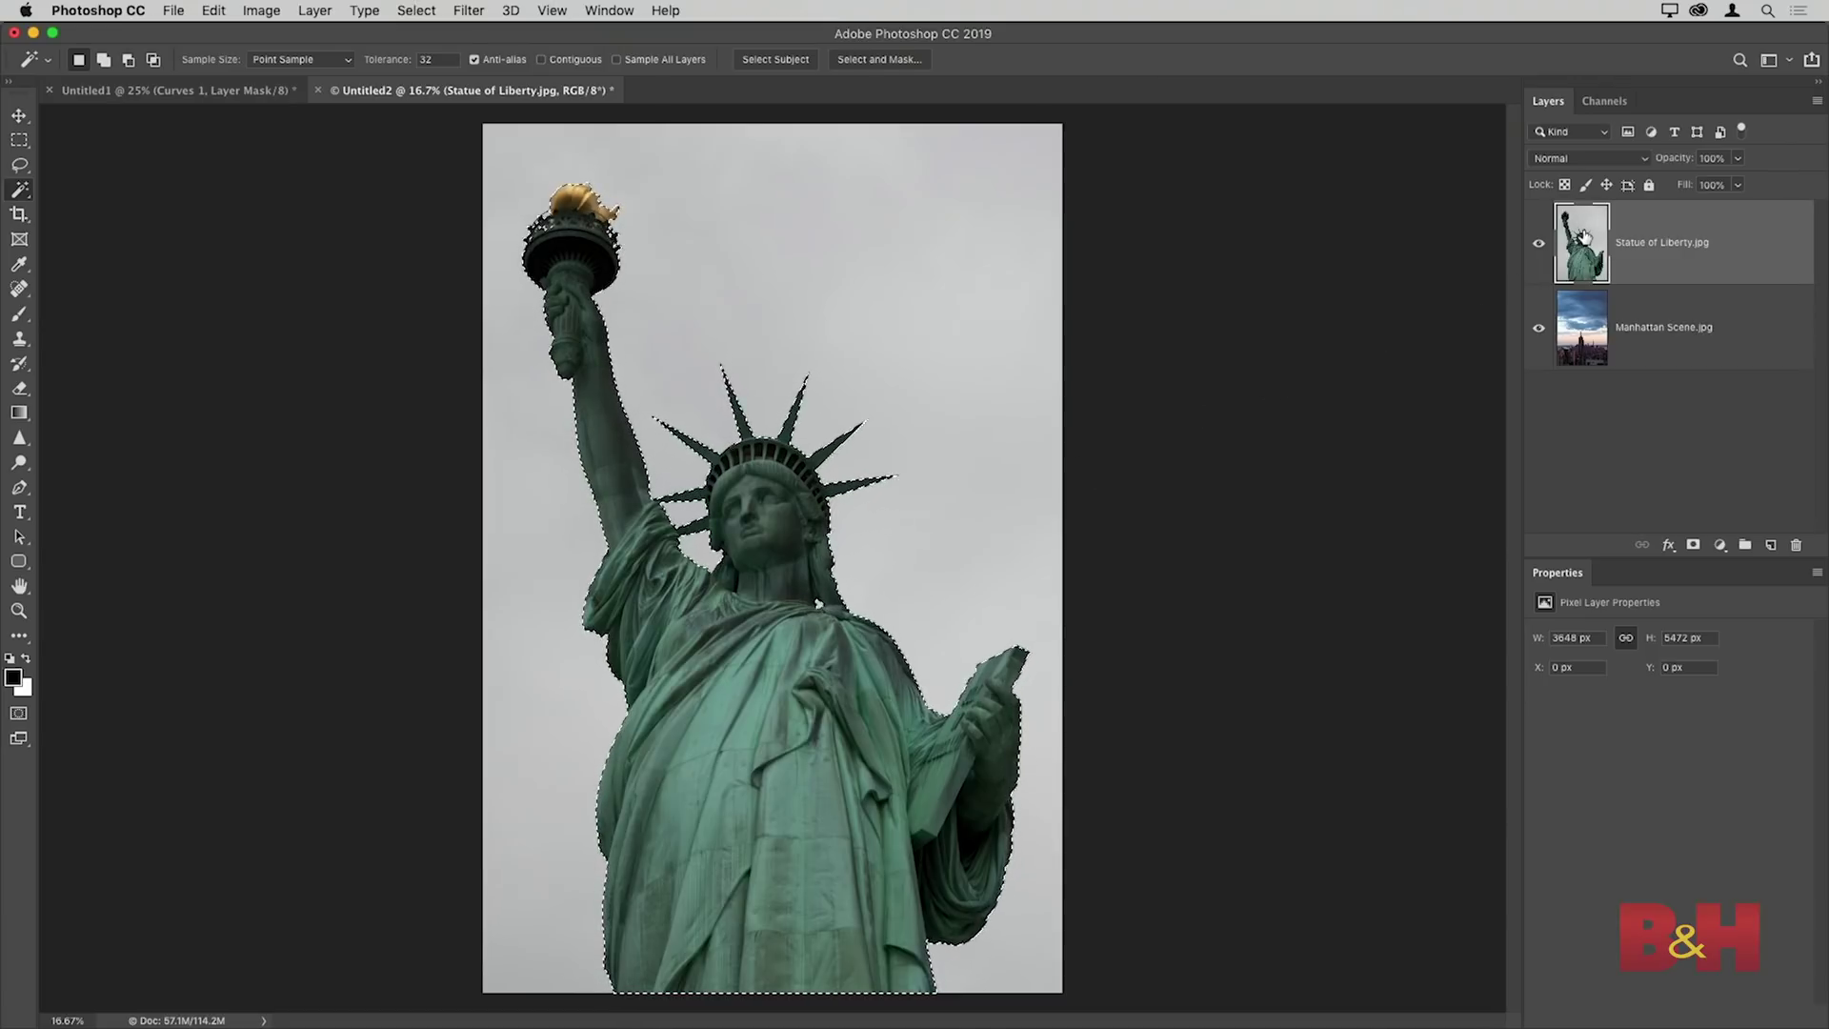
{"action": "left_click", "coordinate": [1694, 548]}
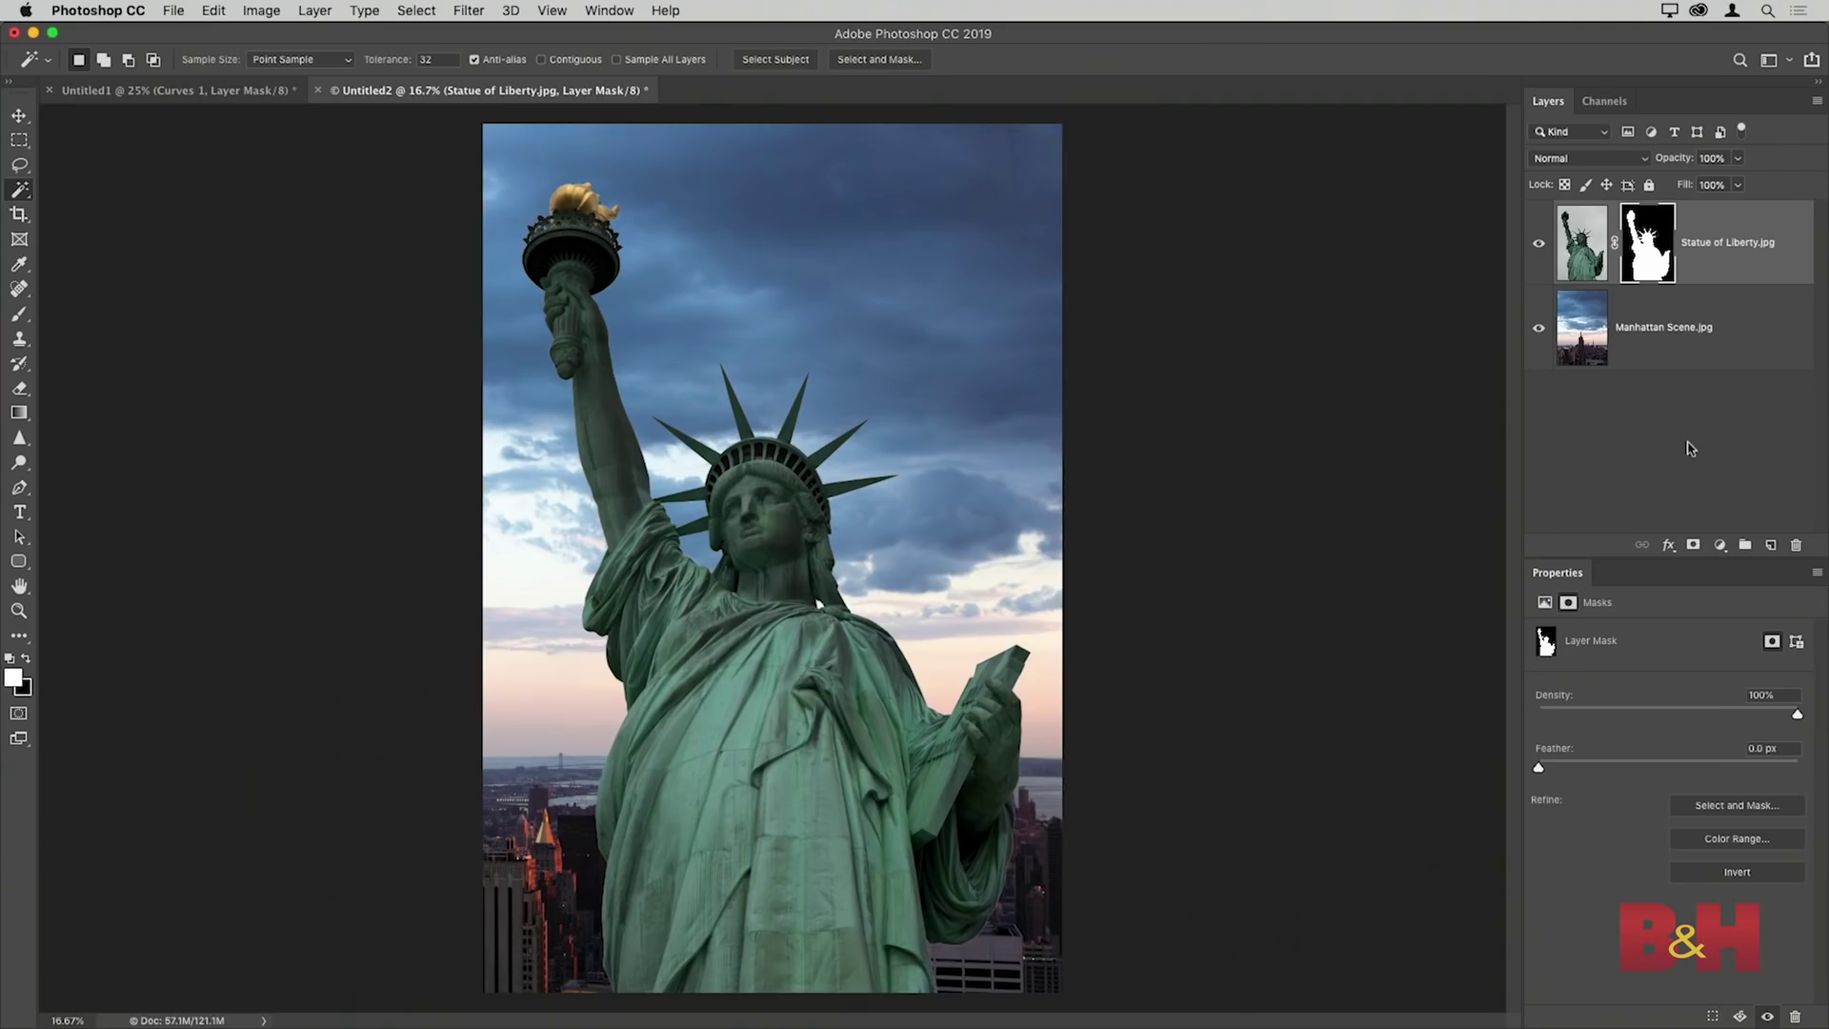
Step: Load the Statue of Liberty layer mask as a selection and use it to mask the Manhattan Scene layer
{"action": "left_click", "coordinate": [1652, 260], "text": "super"}
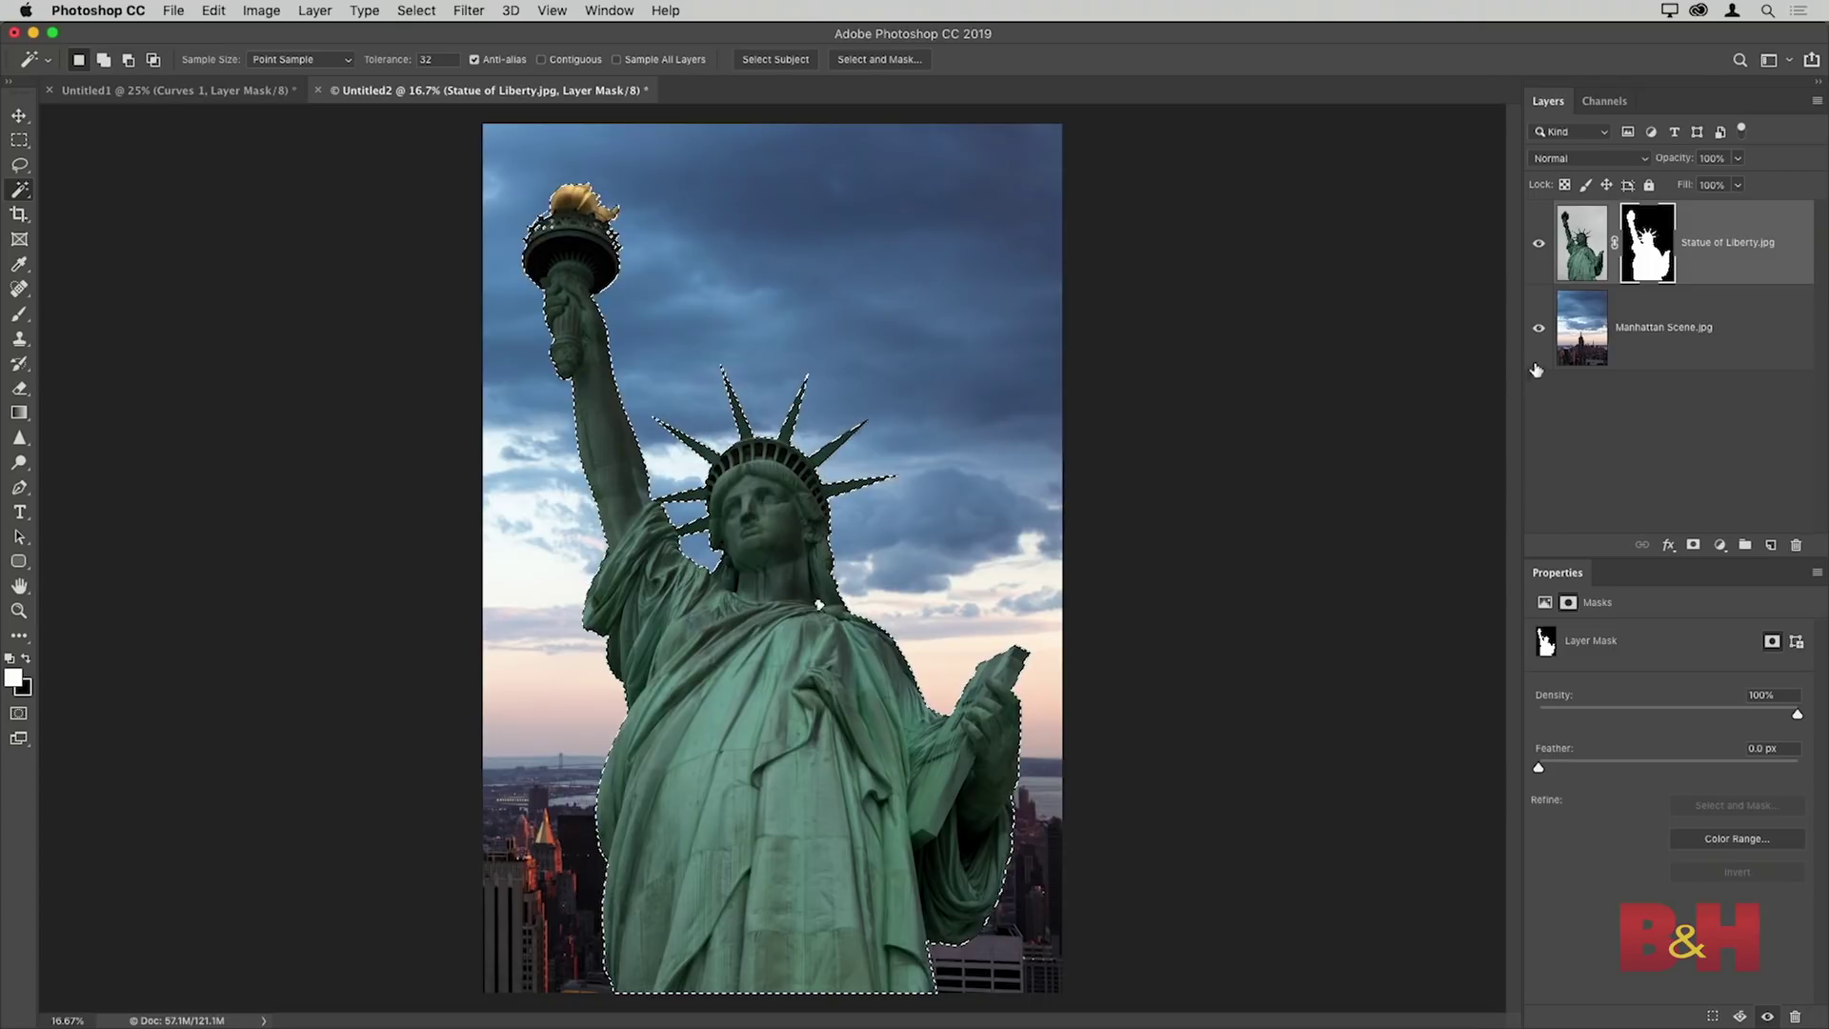
{"action": "left_click", "coordinate": [1578, 333]}
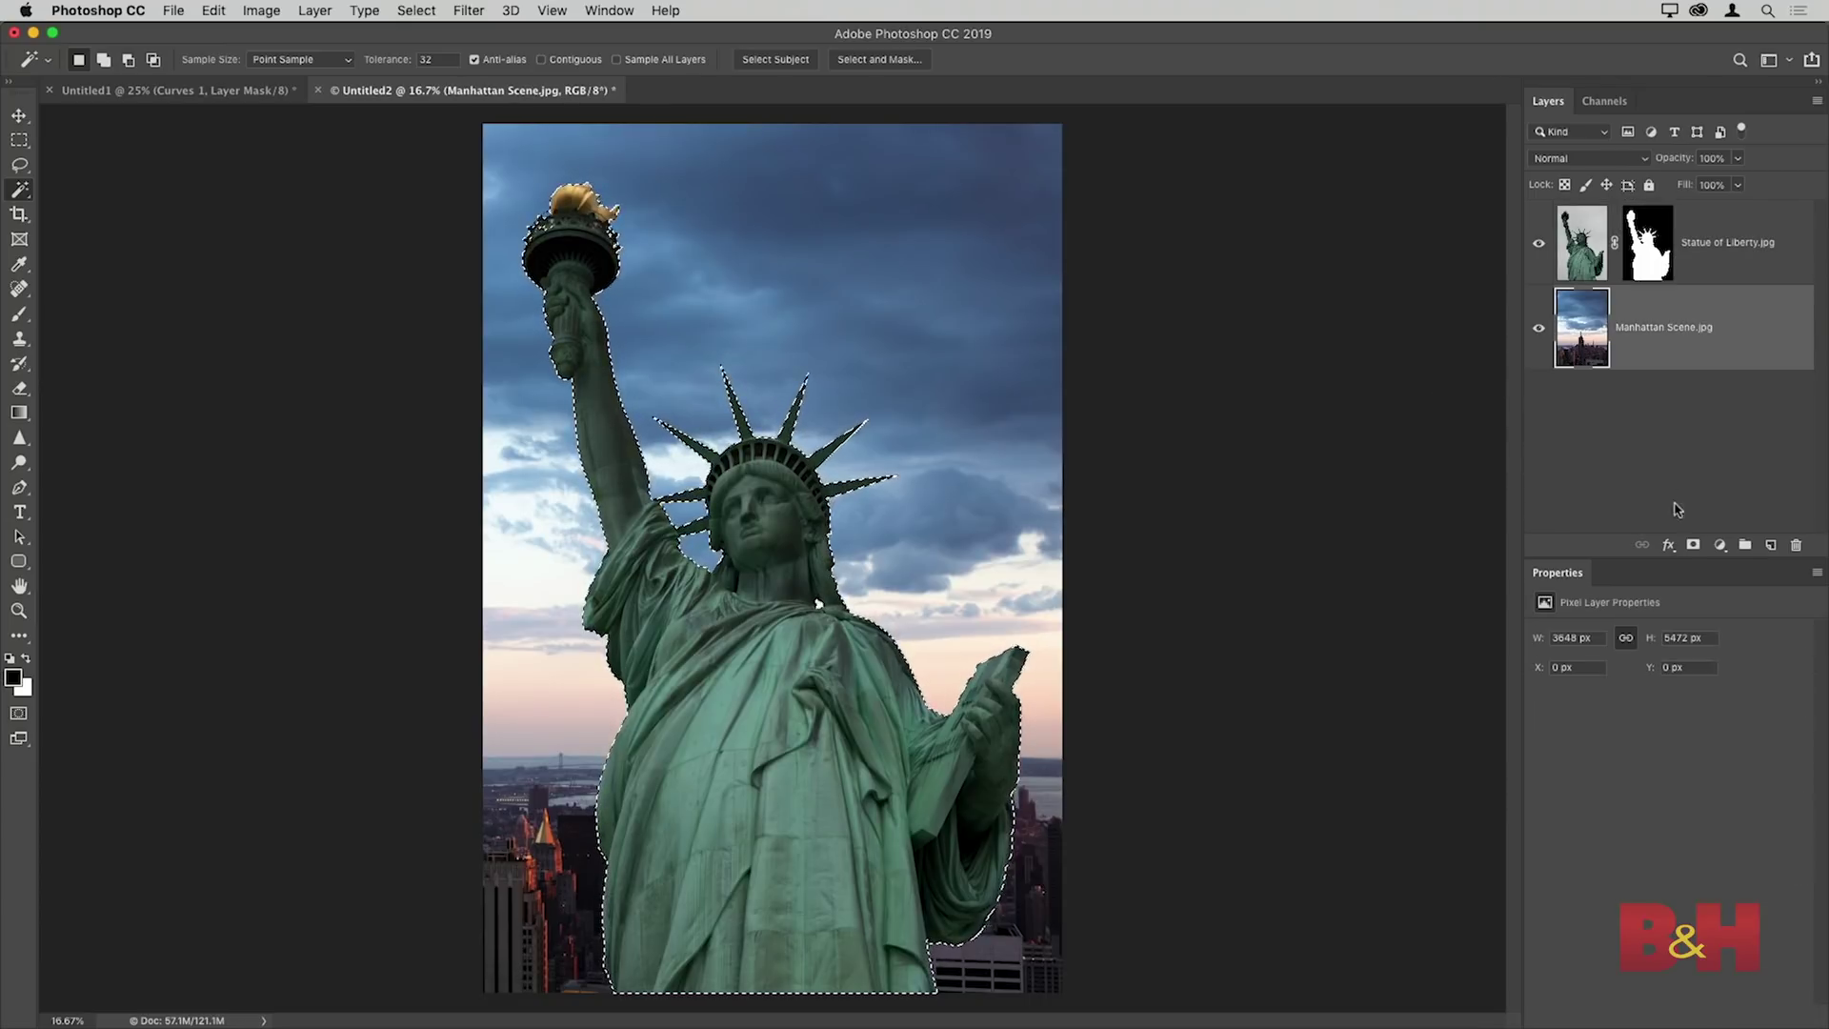
{"action": "left_click", "coordinate": [1693, 544]}
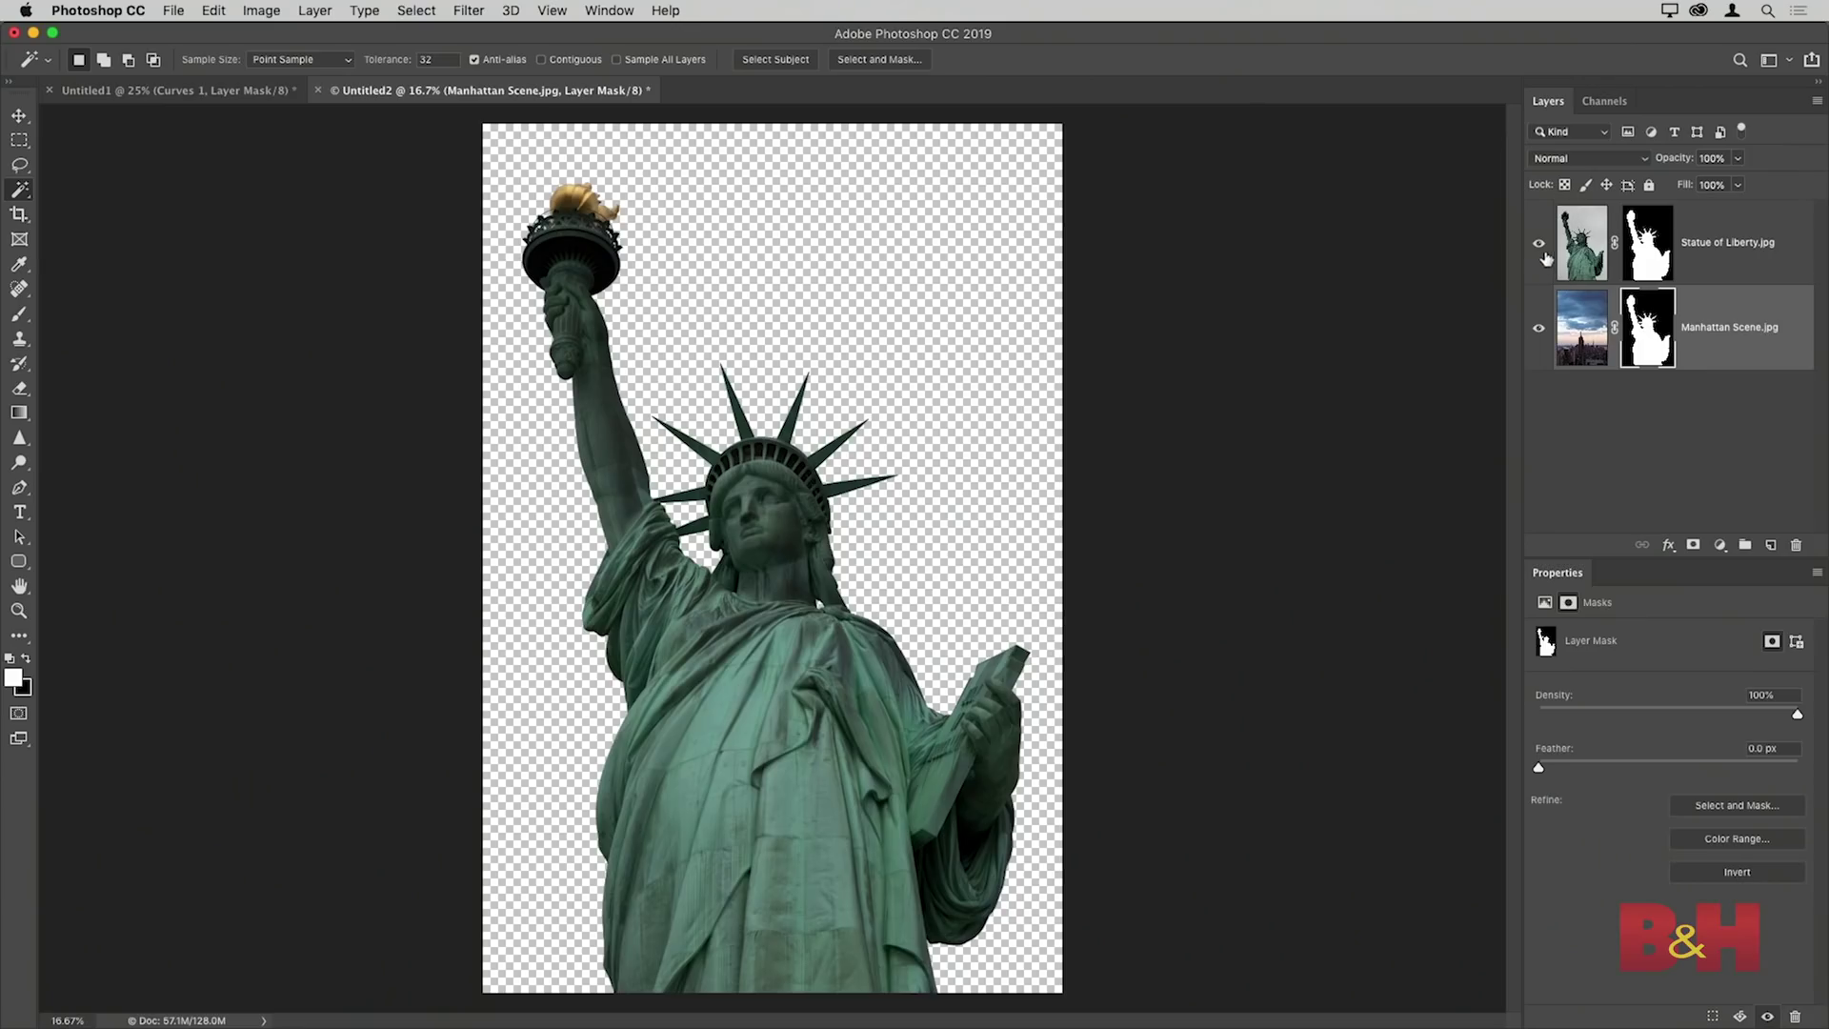
Step: Hide the Statue of Liberty layer and add a new white-filled layer beneath the Manhattan Scene layer
{"action": "left_click", "coordinate": [1540, 245]}
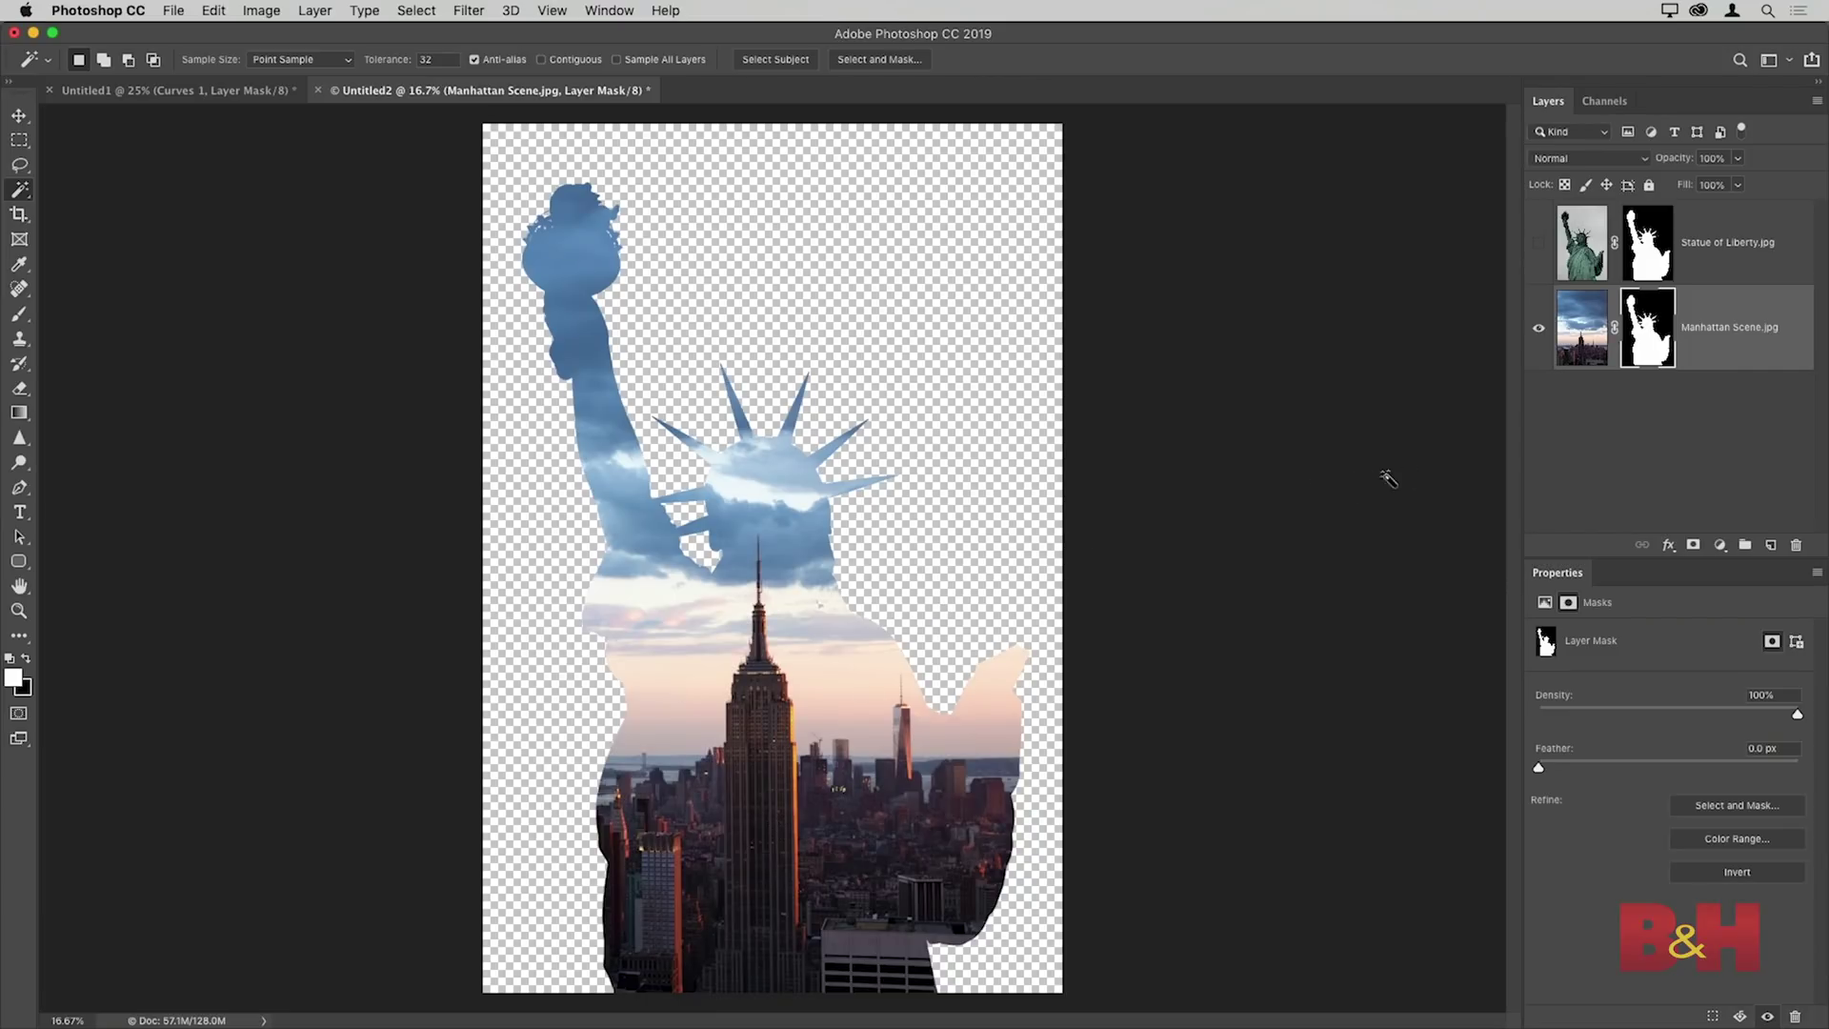
{"action": "left_click", "coordinate": [1769, 550], "text": "super"}
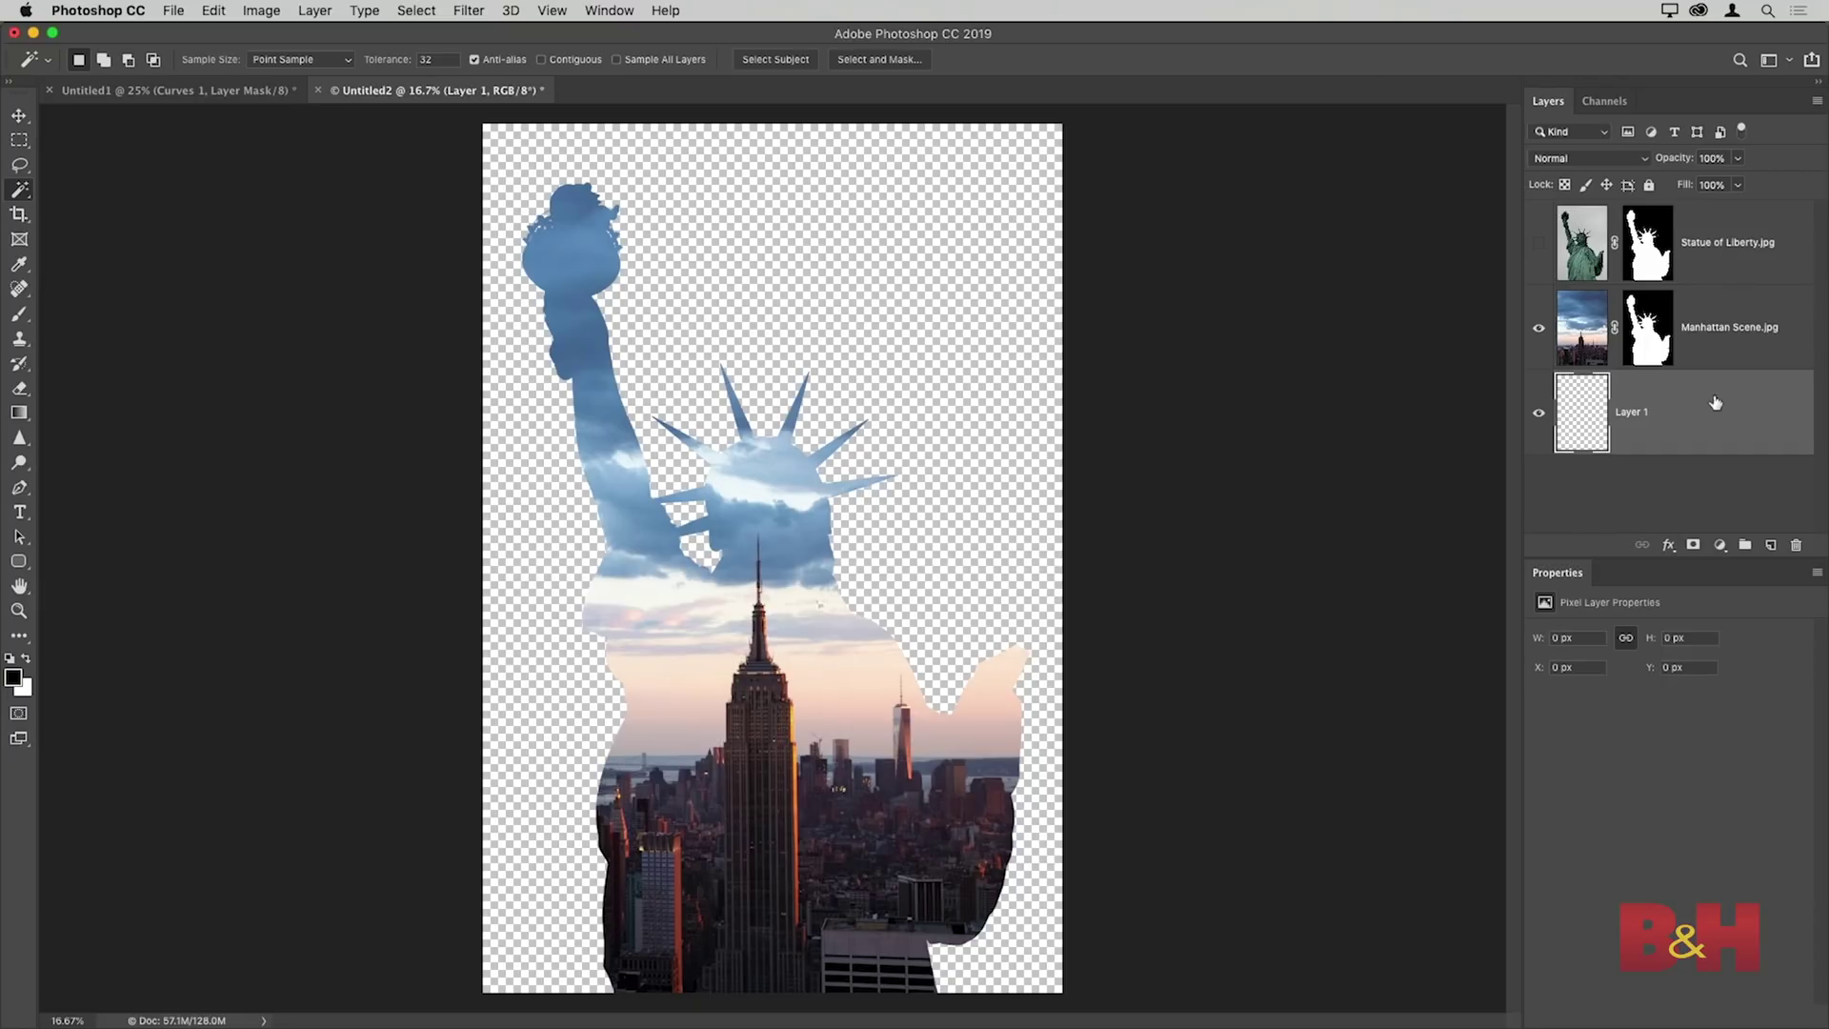
{"action": "key", "text": "super+BackSpace"}
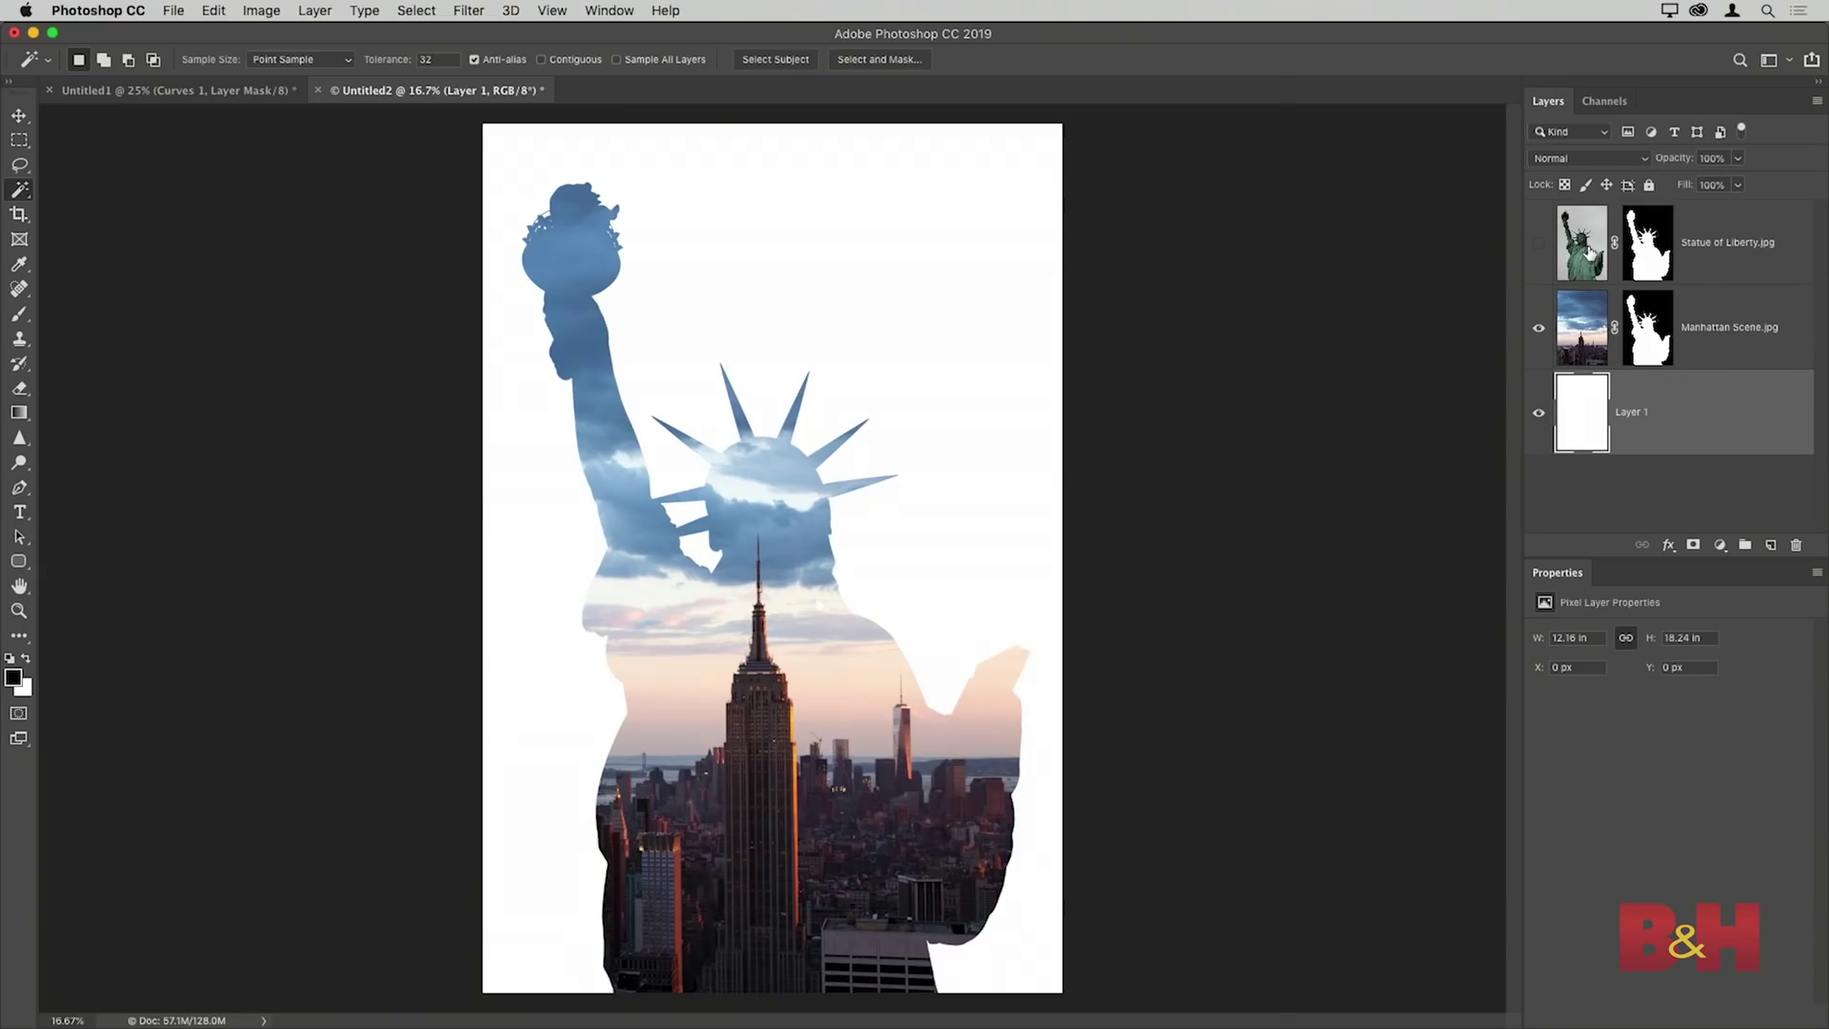
Step: Show the Statue of Liberty layer and blend it with Multiply at 12% opacity
{"action": "left_click", "coordinate": [1589, 253]}
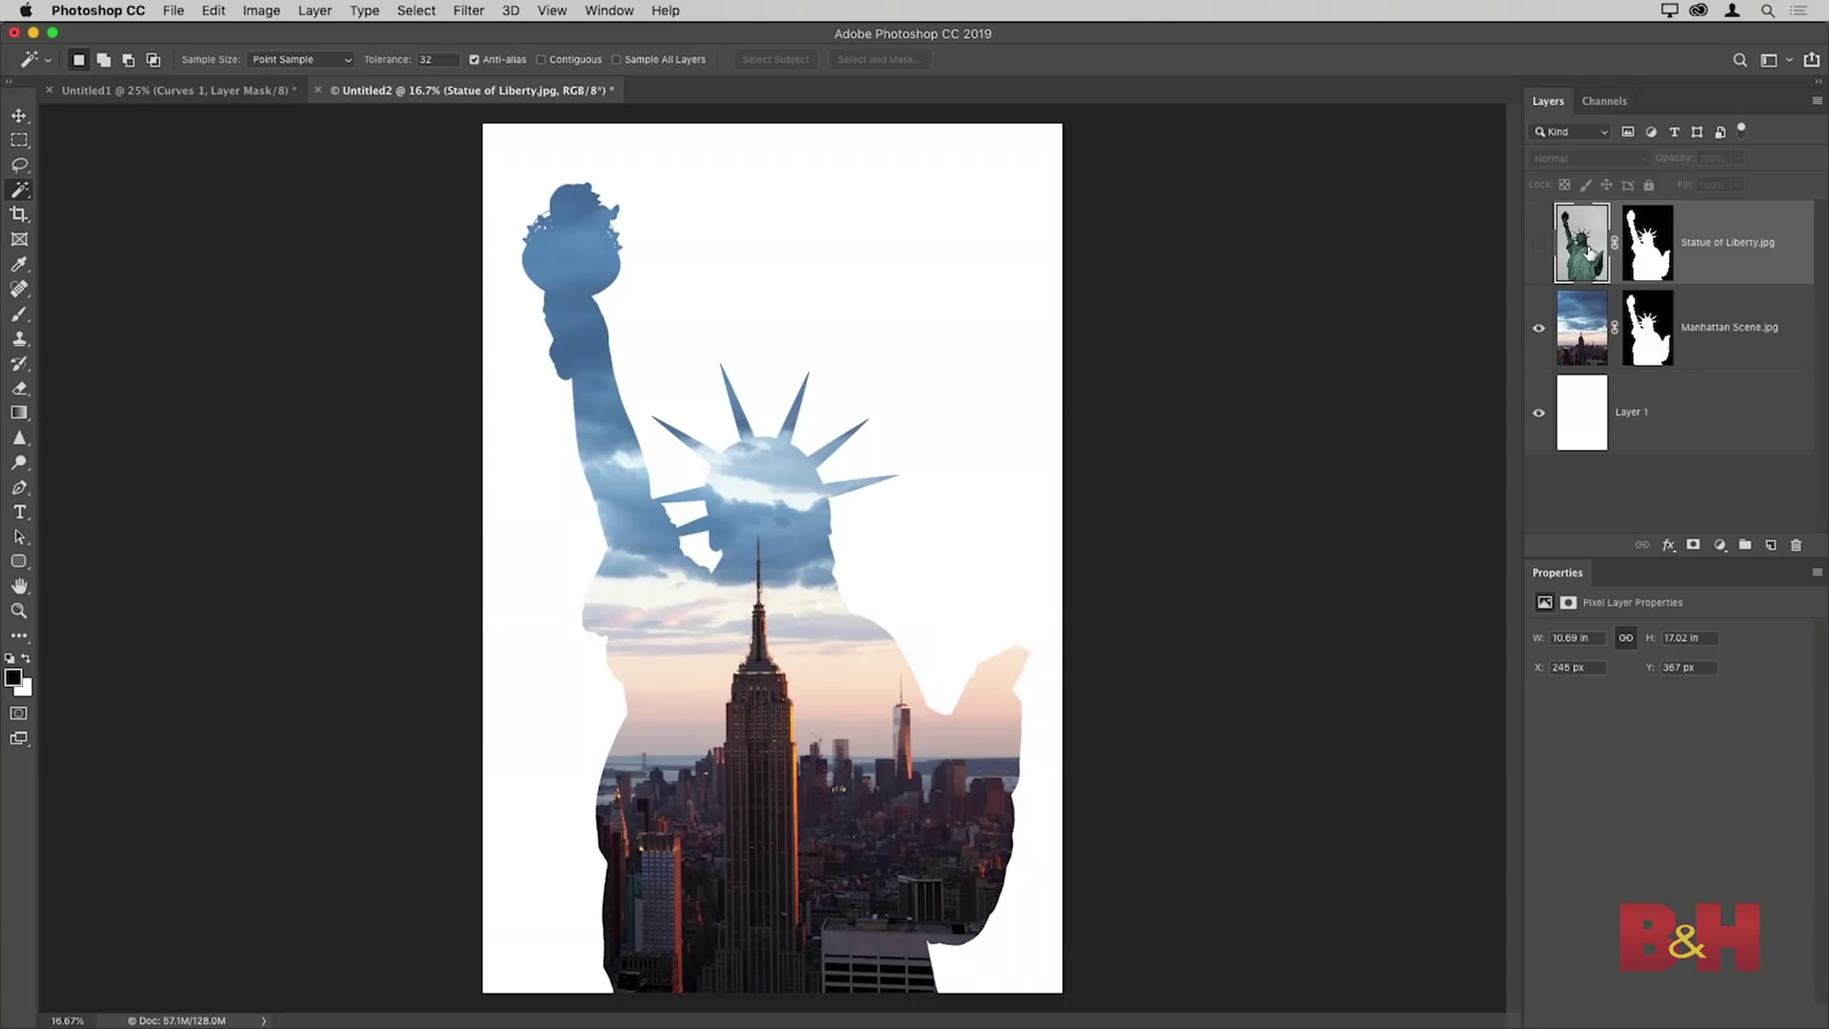
{"action": "left_click", "coordinate": [1539, 248]}
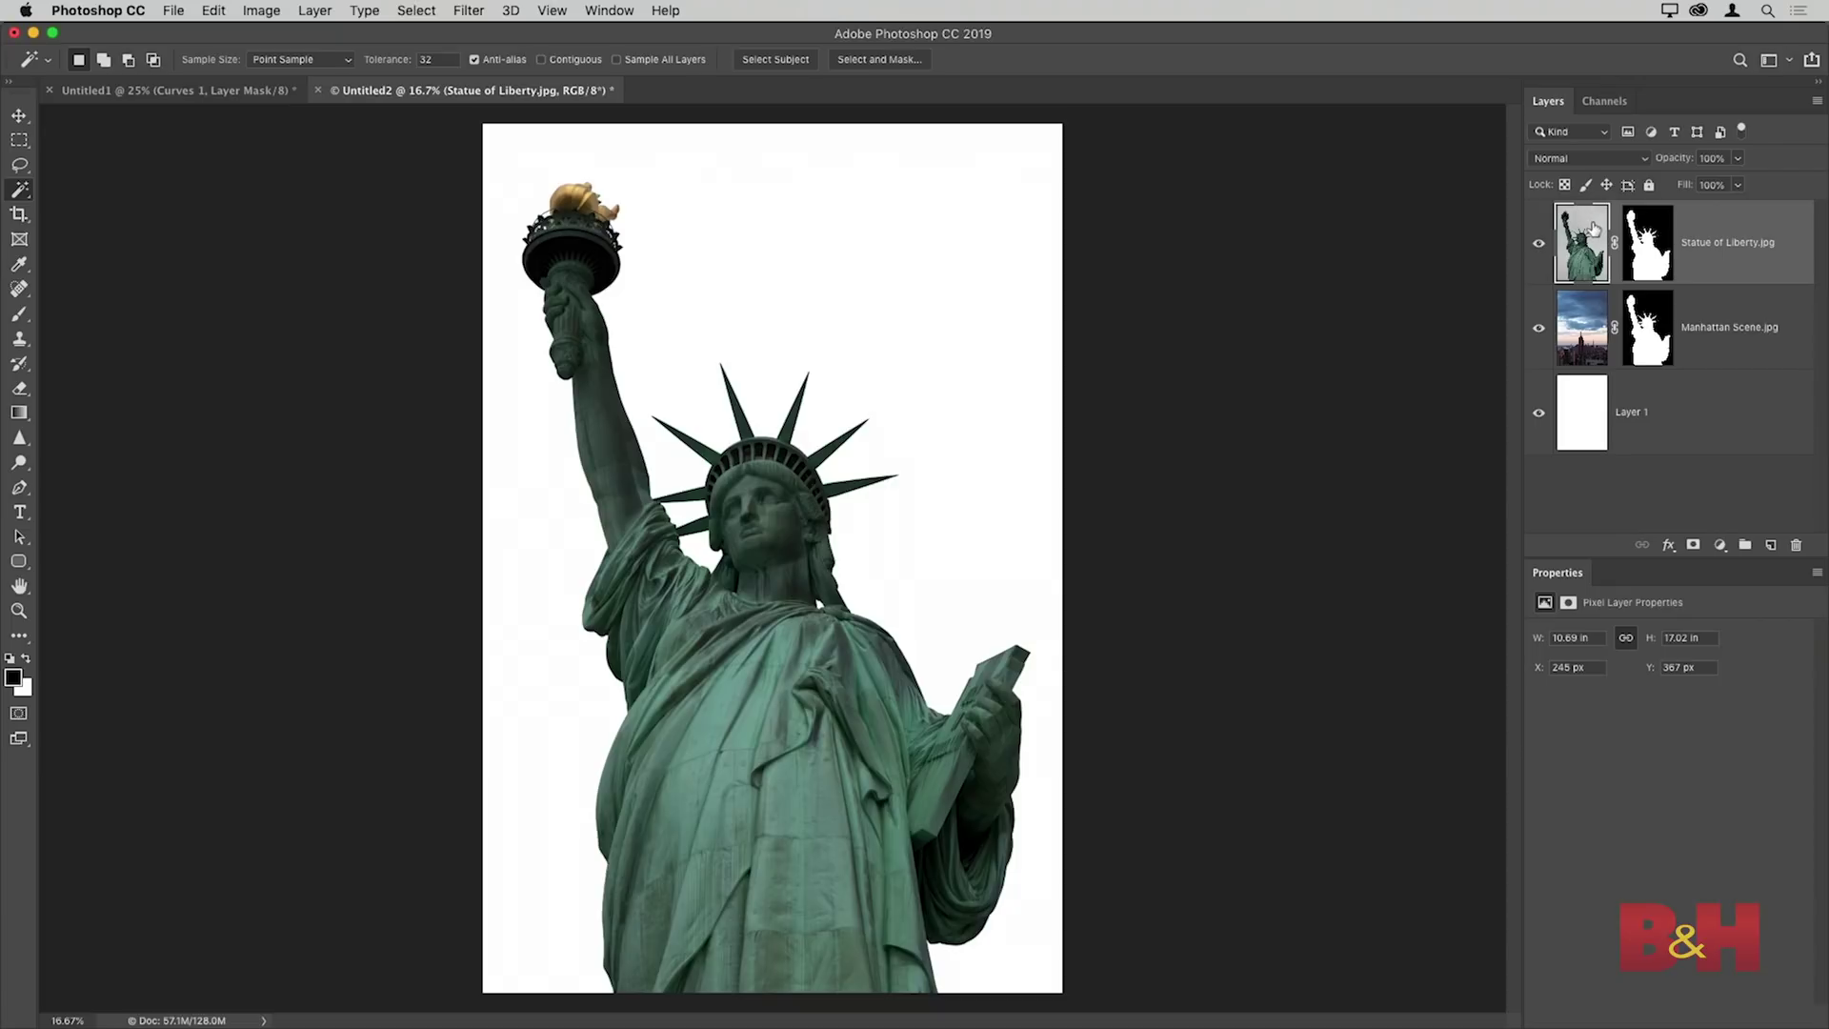
{"action": "left_click", "coordinate": [1612, 161]}
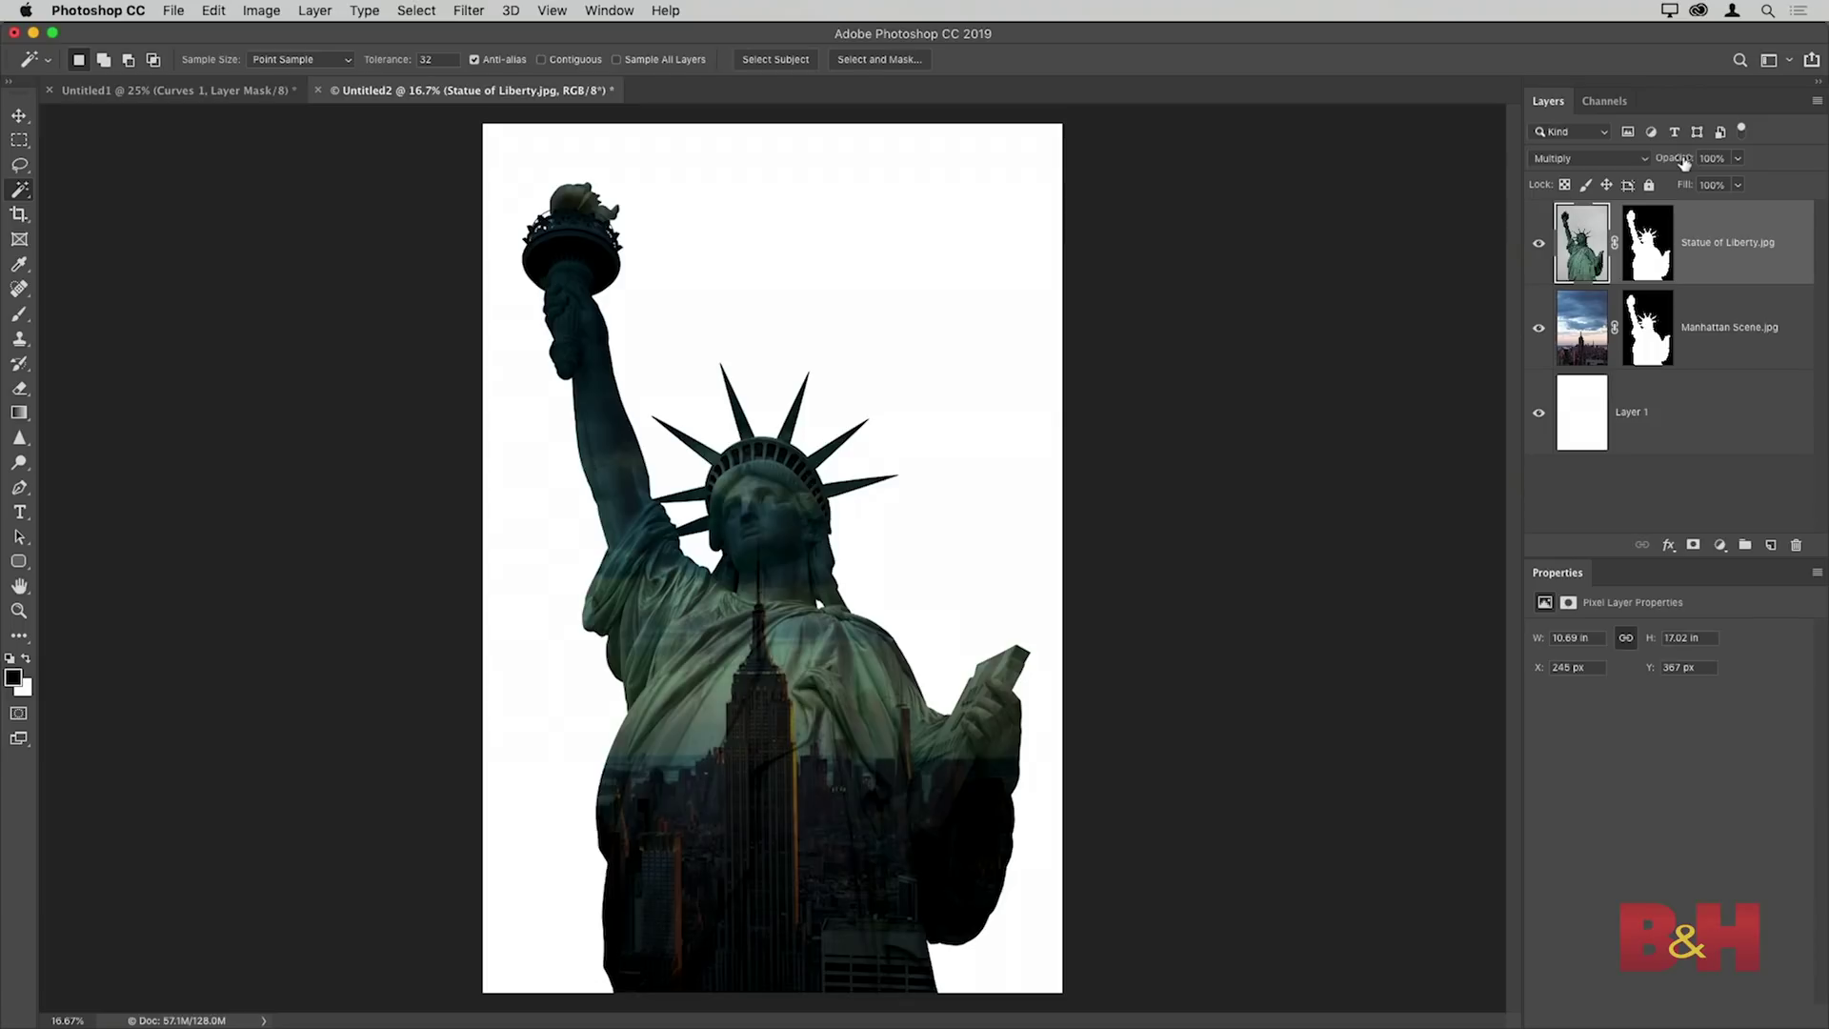
{"action": "left_click_drag", "start_coordinate": [1684, 162], "coordinate": [1597, 167]}
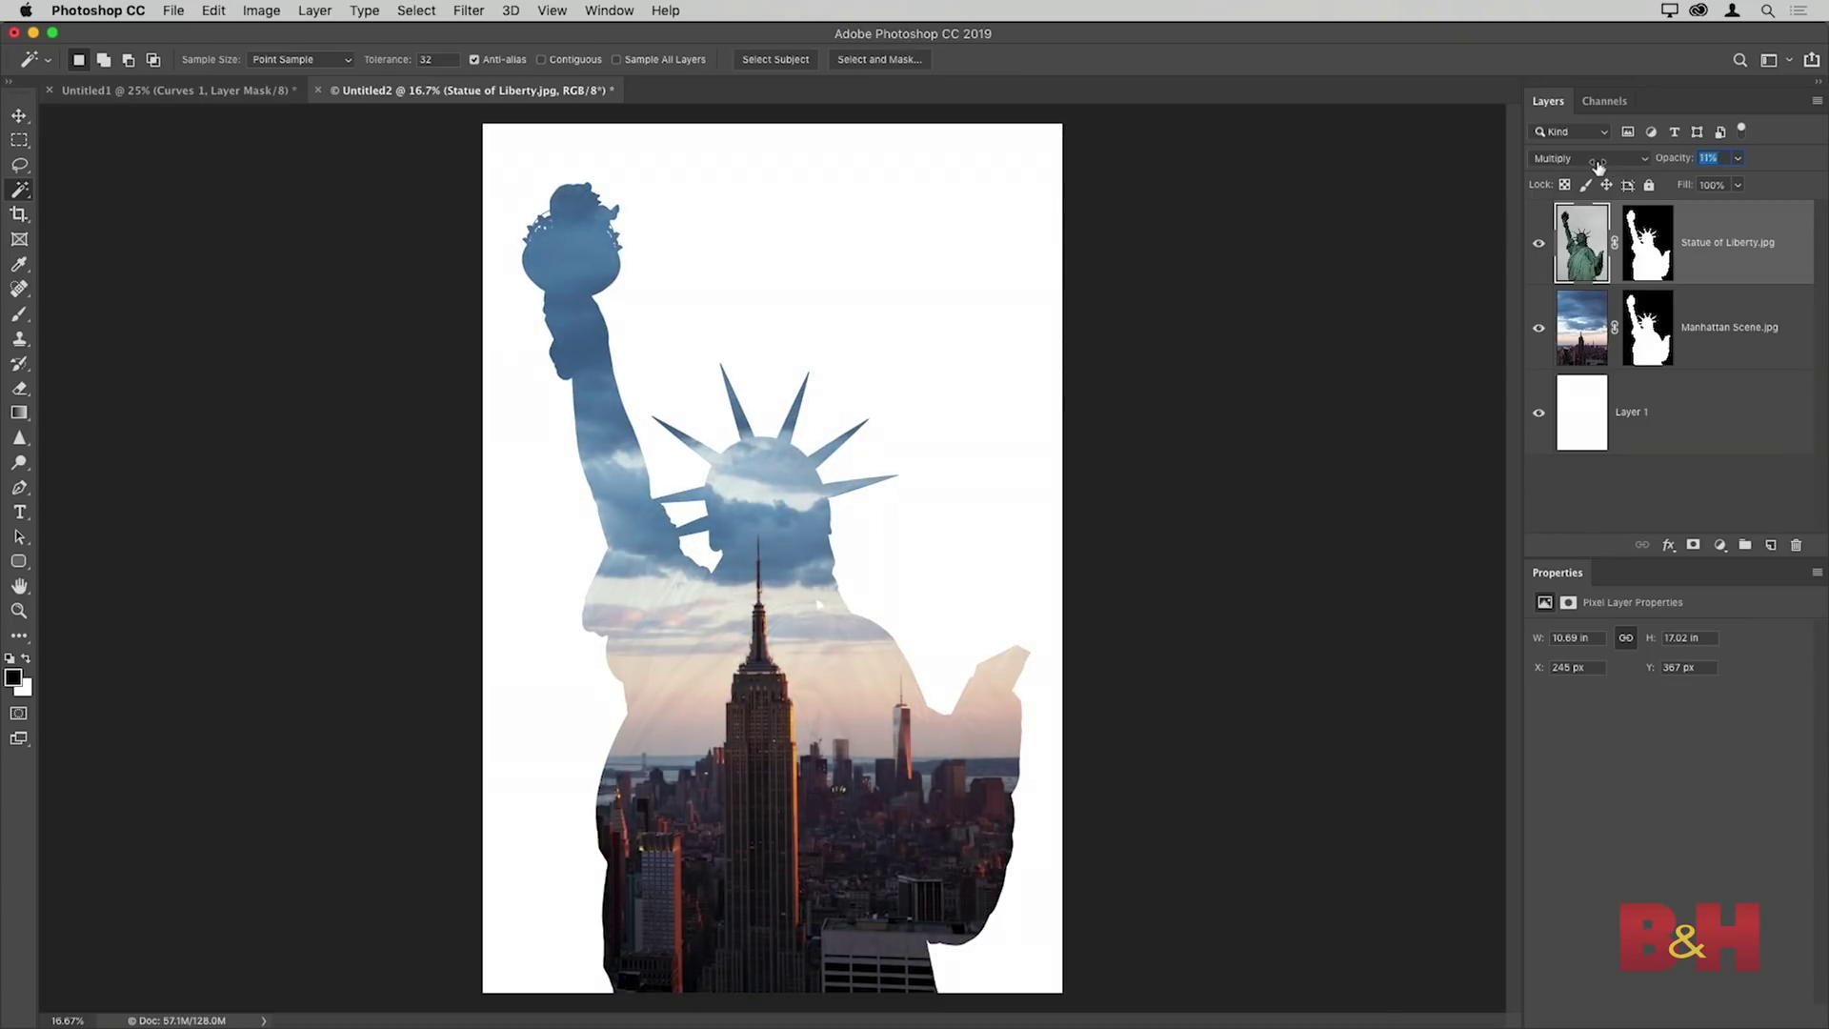
{"action": "left_click_drag", "start_coordinate": [1599, 163], "coordinate": [1599, 165]}
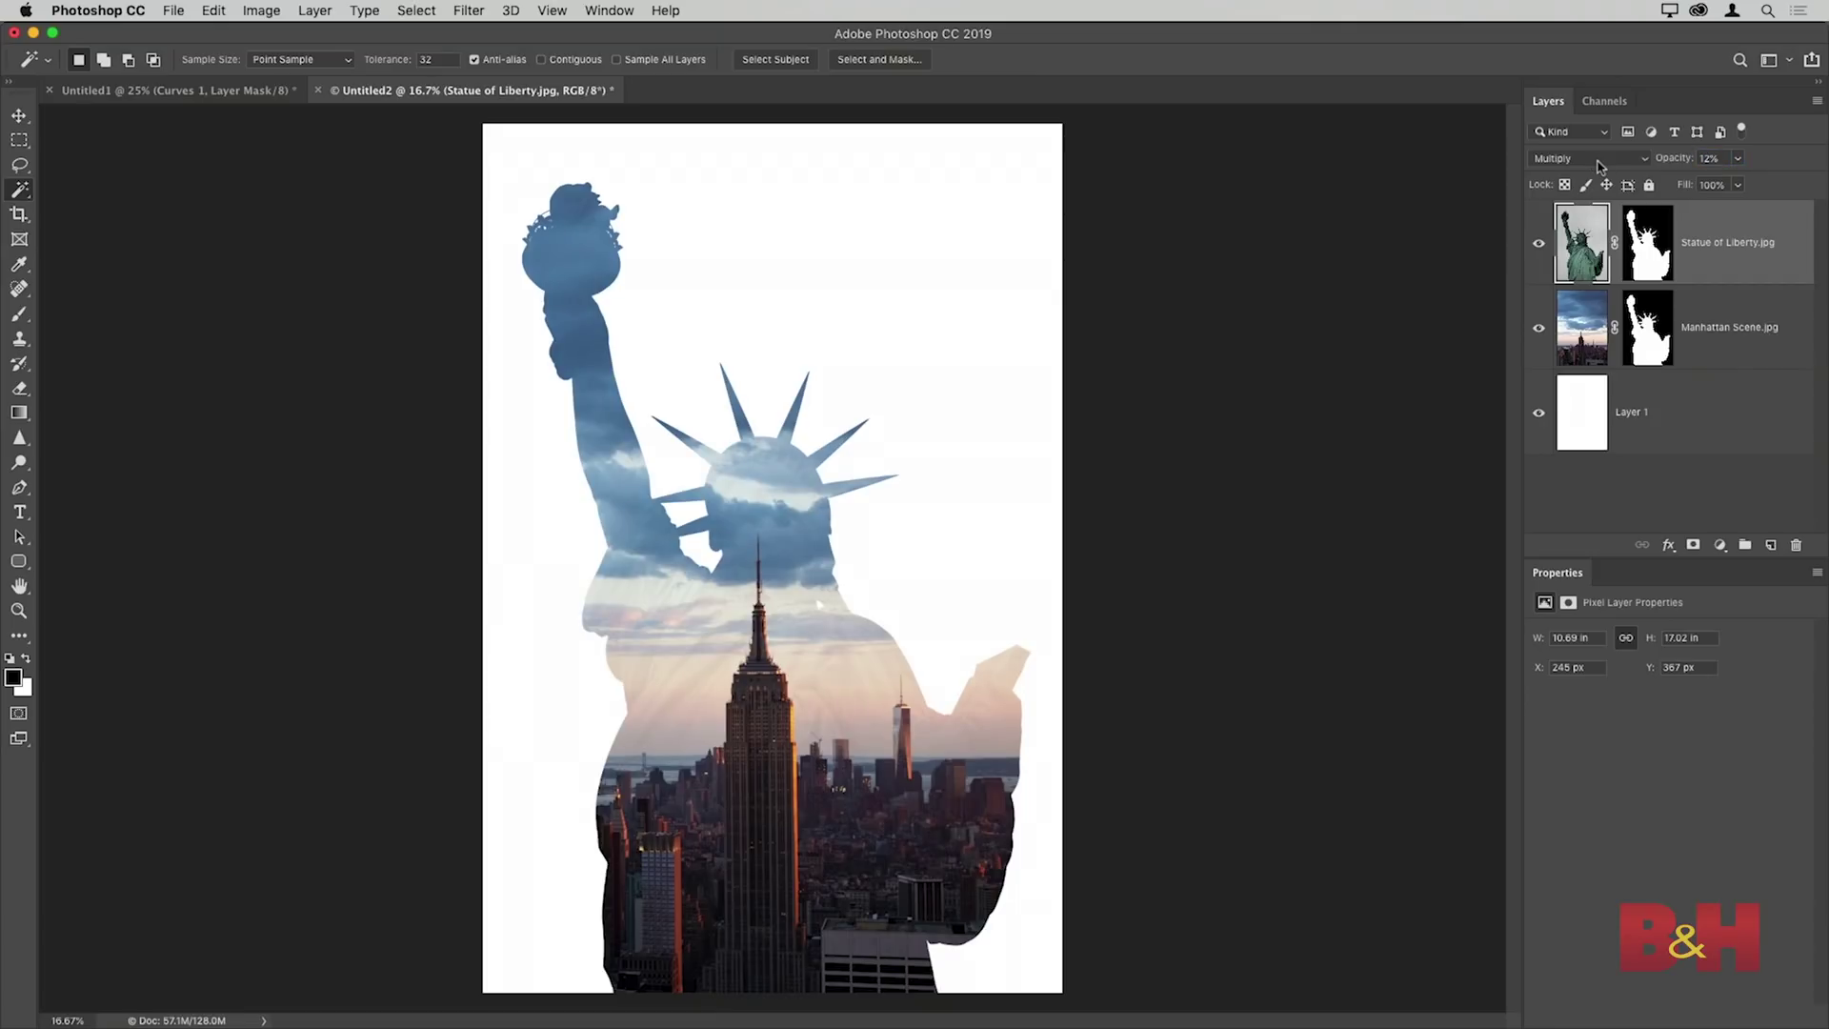